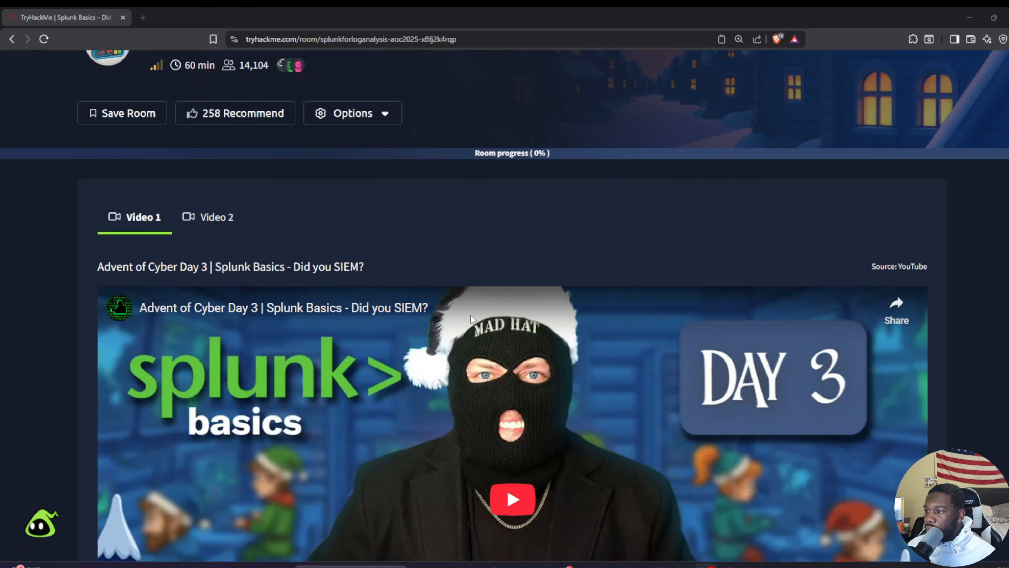
Step: Look over the two walkthrough videos offered for the Splunk Basics room, returning to Video 1
scroll(169, 362, down, 1)
scroll(168, 360, down, 5)
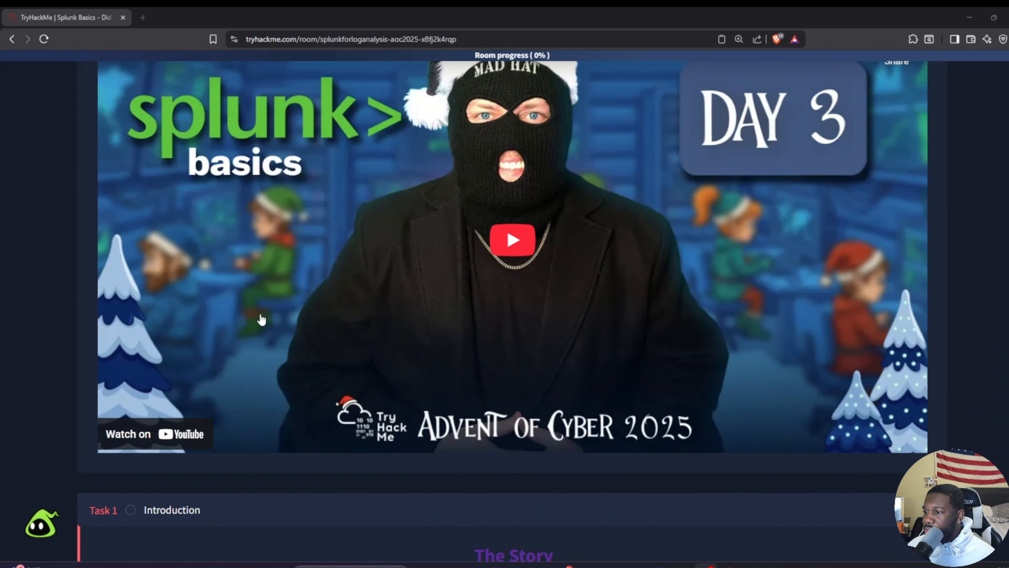
scroll(259, 318, up, 5)
click(209, 163)
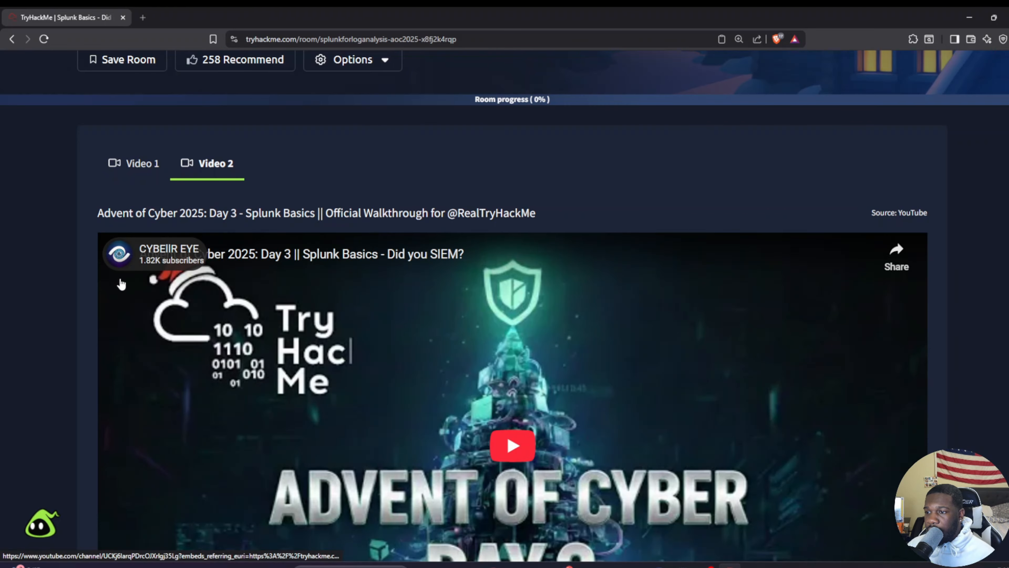
Step: Review the story and learning objectives in Task 1 and start the target machine
scroll(330, 300, down, 9)
scroll(166, 243, up, 12)
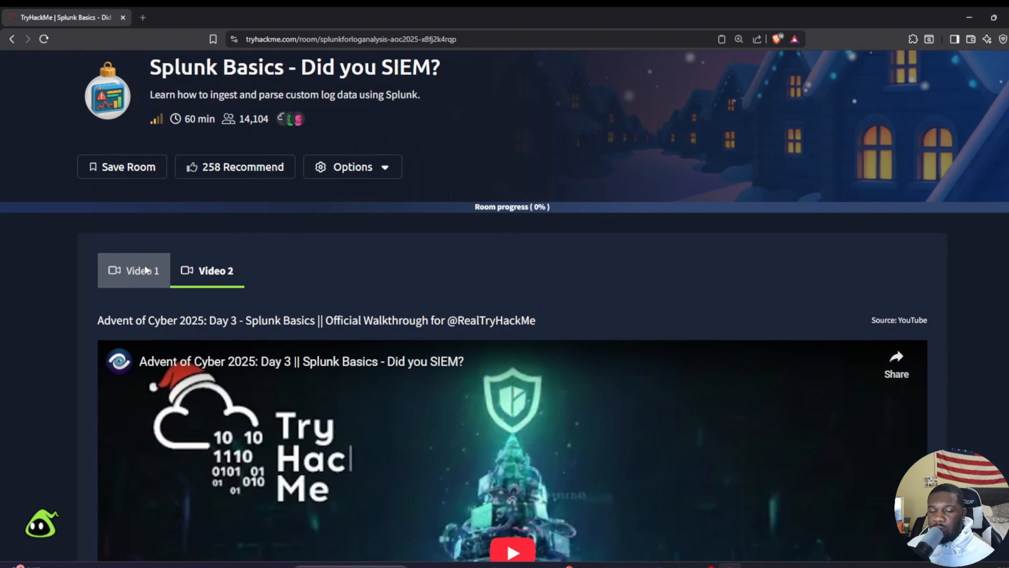
click(135, 270)
scroll(516, 218, down, 10)
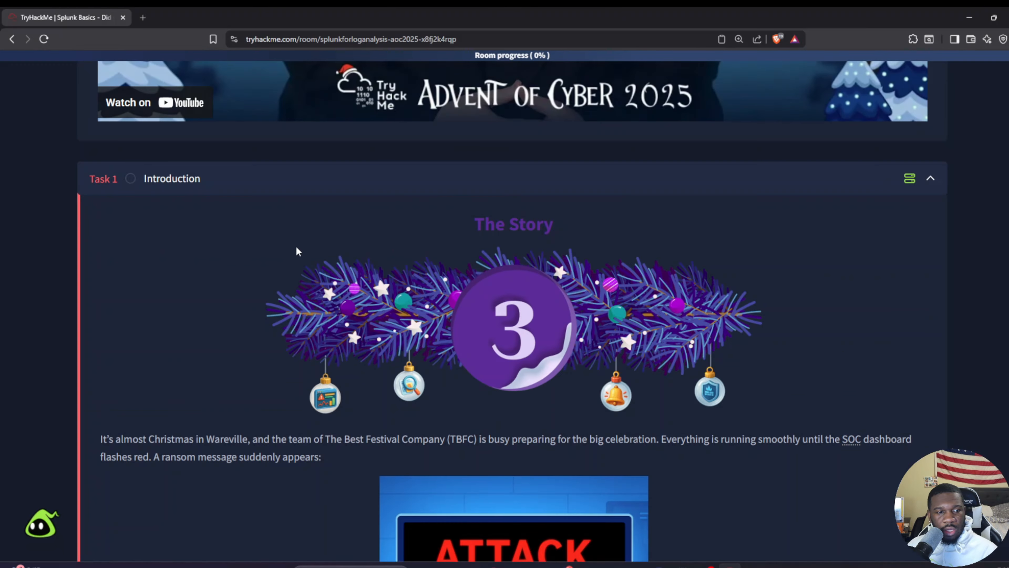
scroll(529, 283, down, 6)
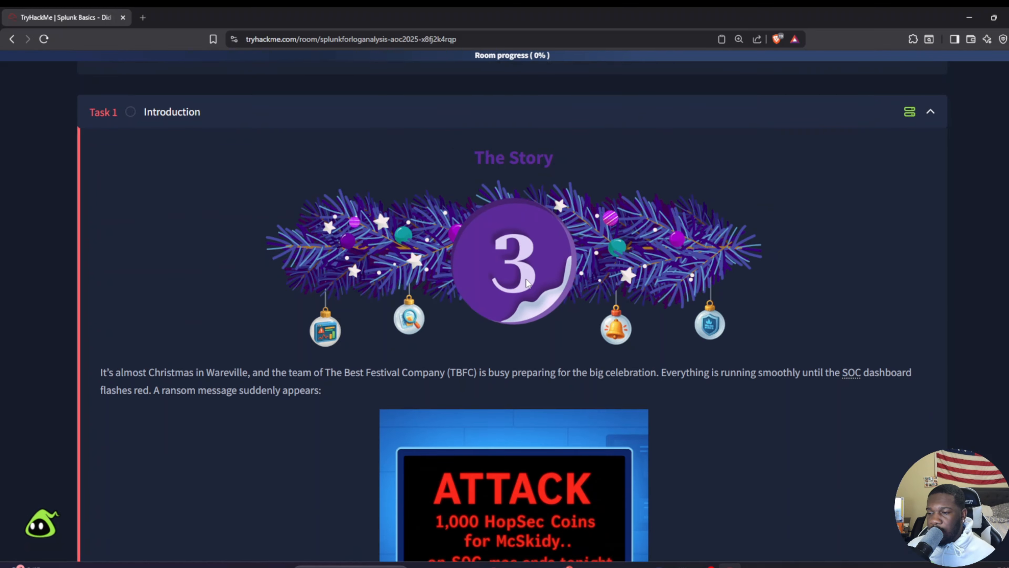
scroll(528, 275, down, 14)
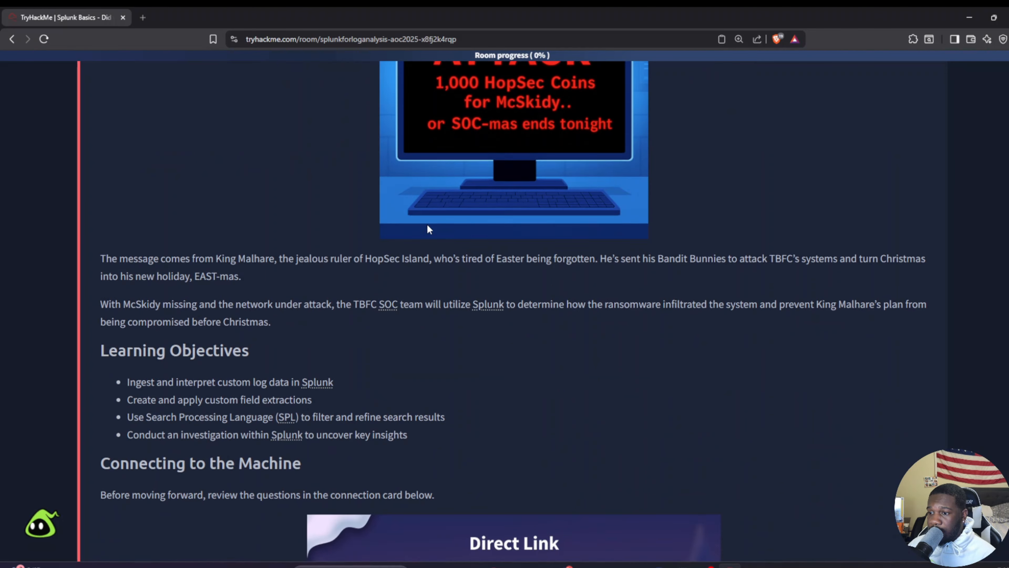
scroll(430, 226, down, 7)
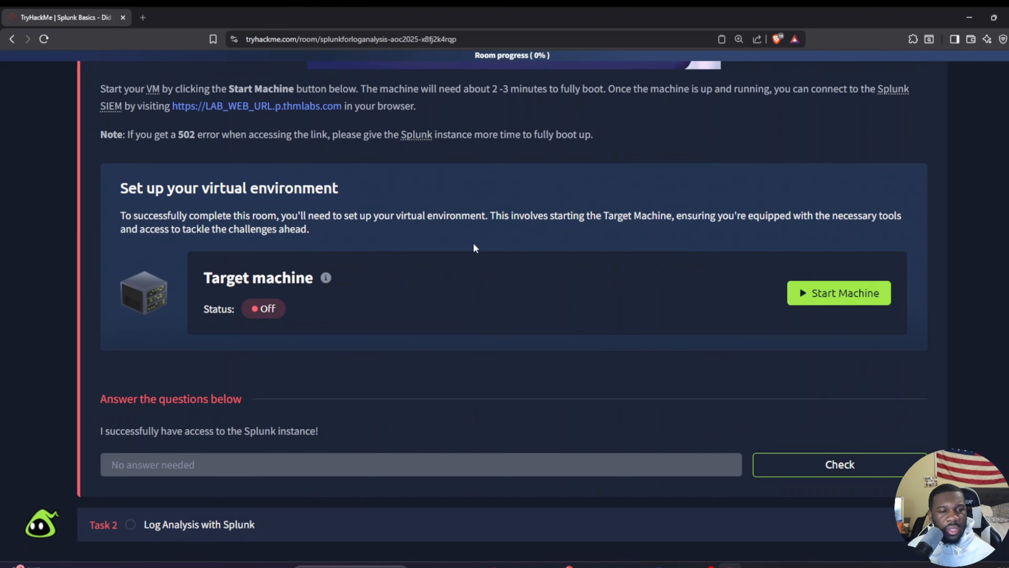
click(835, 299)
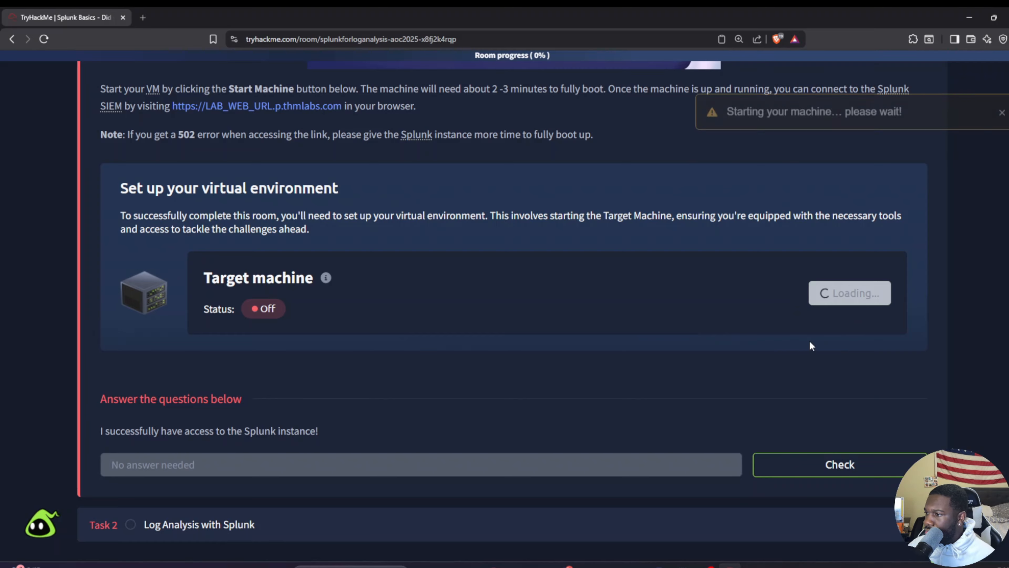
Step: Expand Task 2, Log Analysis with Splunk, below the introduction
scroll(451, 352, up, 20)
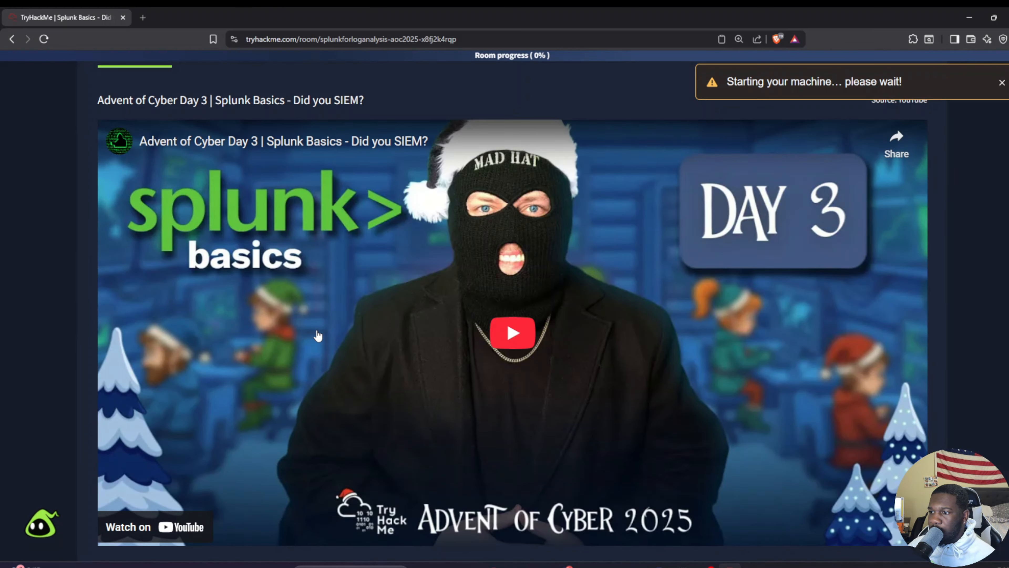
scroll(339, 336, down, 3)
scroll(339, 336, down, 20)
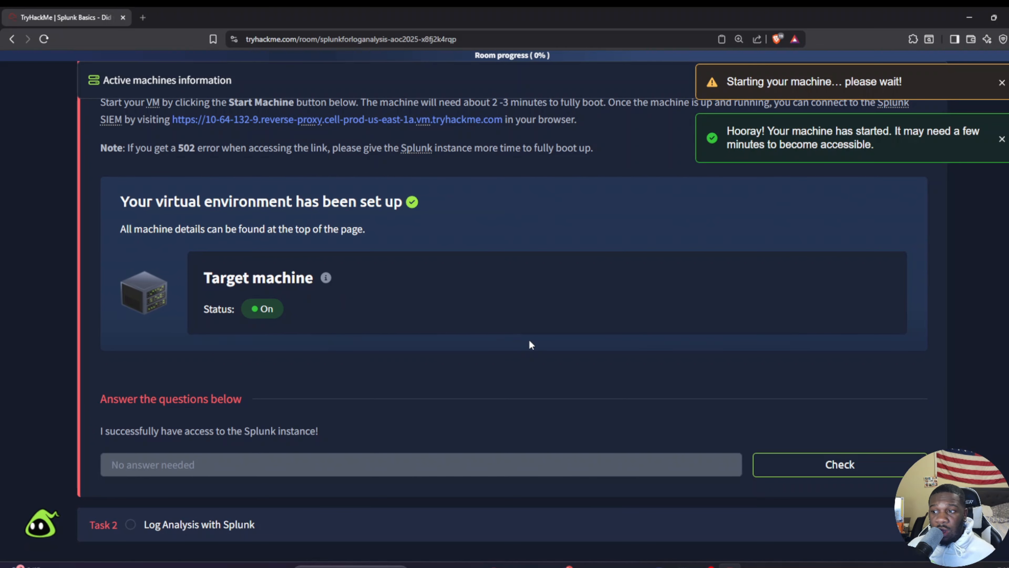
click(541, 524)
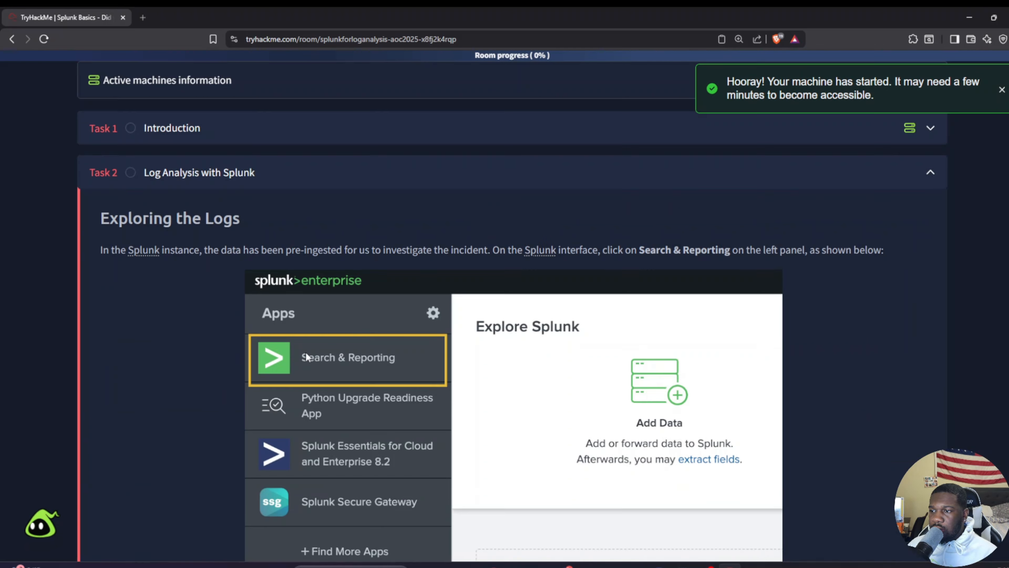
Step: Read through the Task 2 instructions on exploring the logs, the two datasets, initial triage and the timechart queries
scroll(306, 353, down, 5)
scroll(223, 216, up, 6)
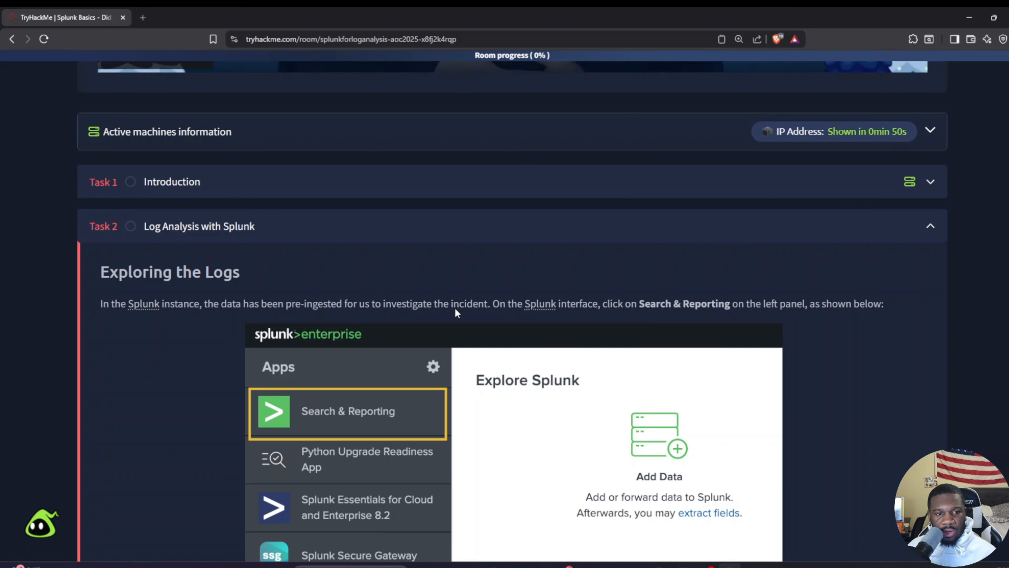
scroll(455, 310, down, 7)
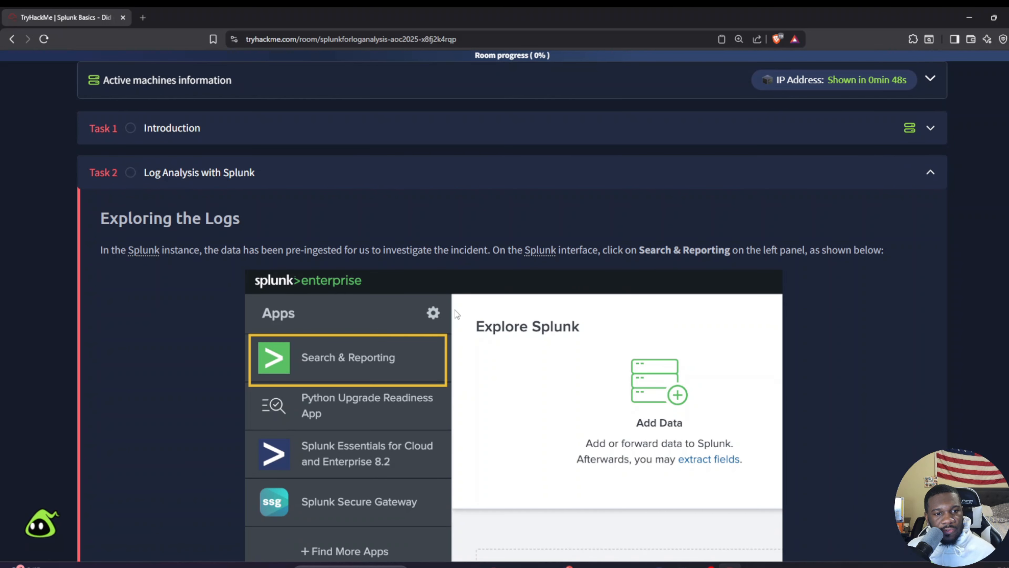
scroll(455, 311, down, 10)
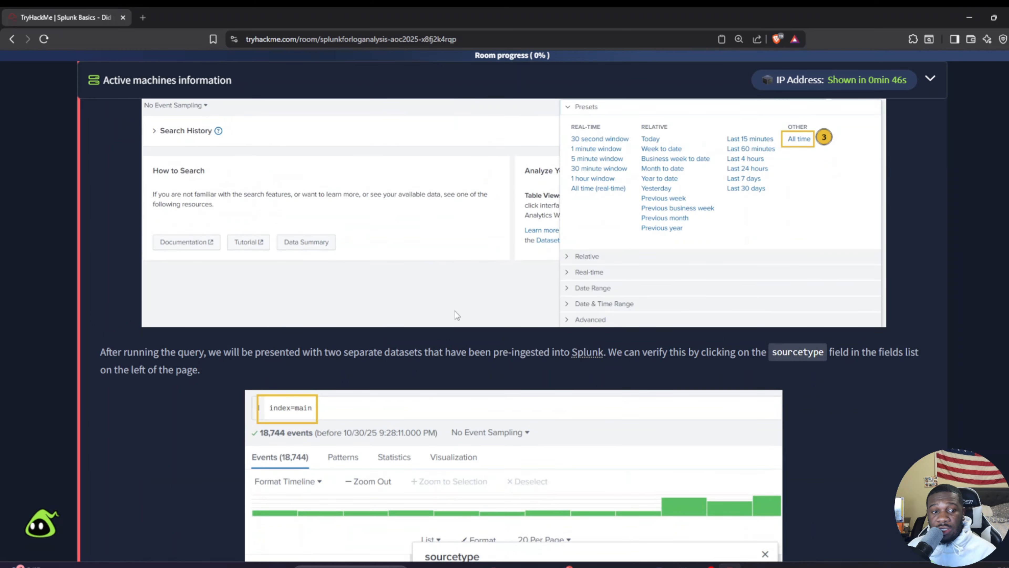
scroll(457, 307, down, 9)
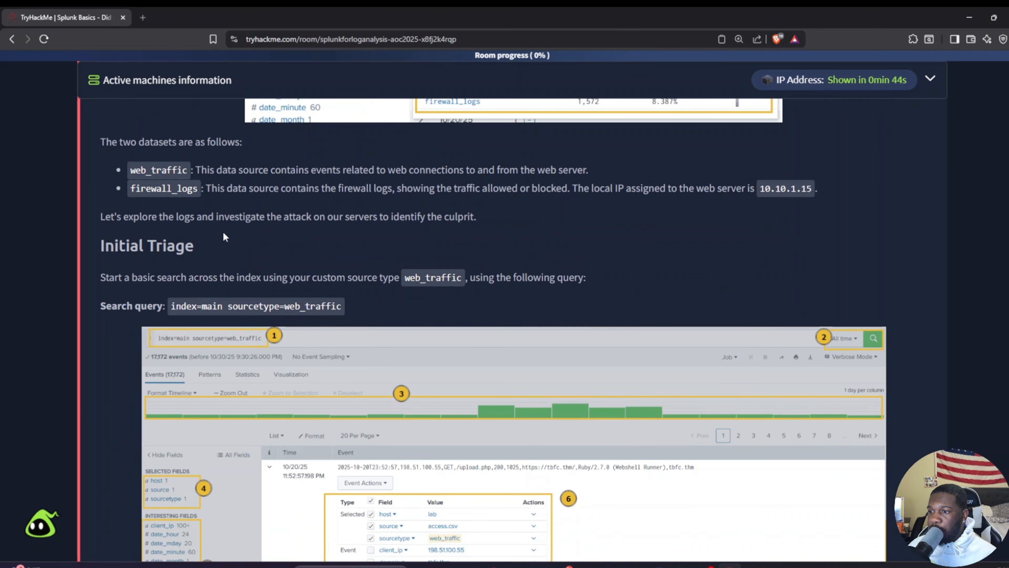
scroll(263, 209, down, 1)
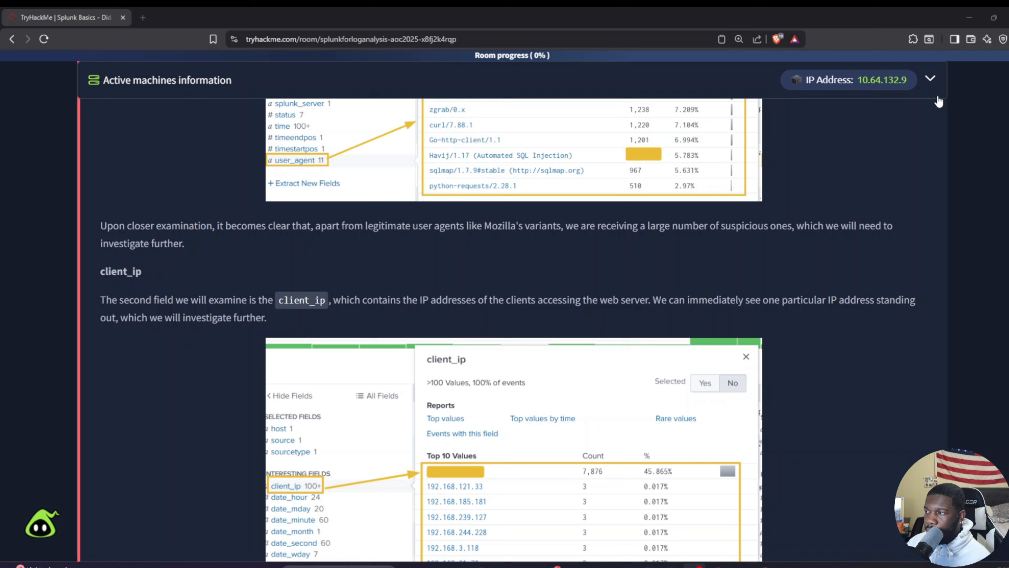
scroll(940, 260, up, 17)
scroll(938, 255, up, 20)
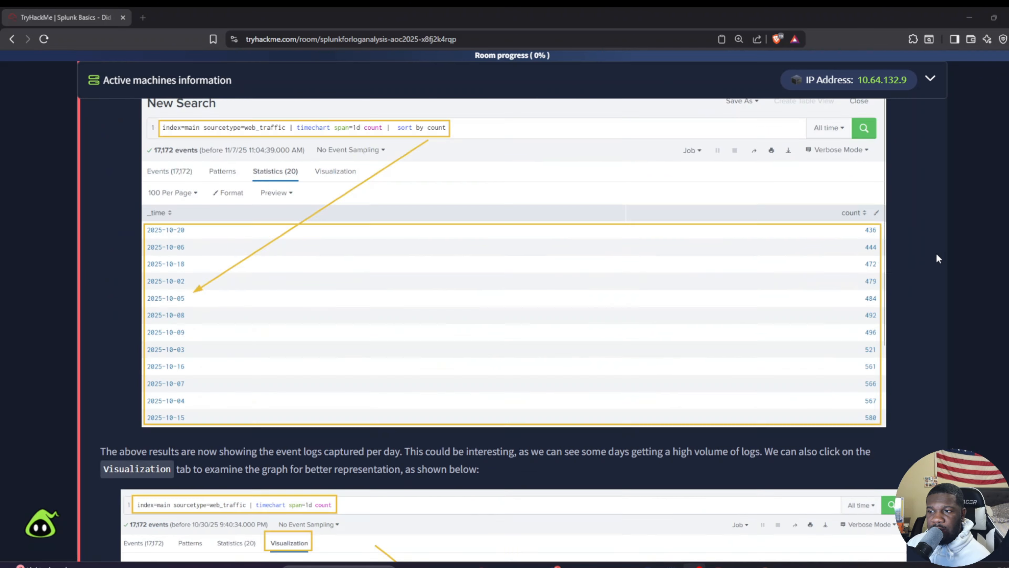
scroll(916, 260, up, 10)
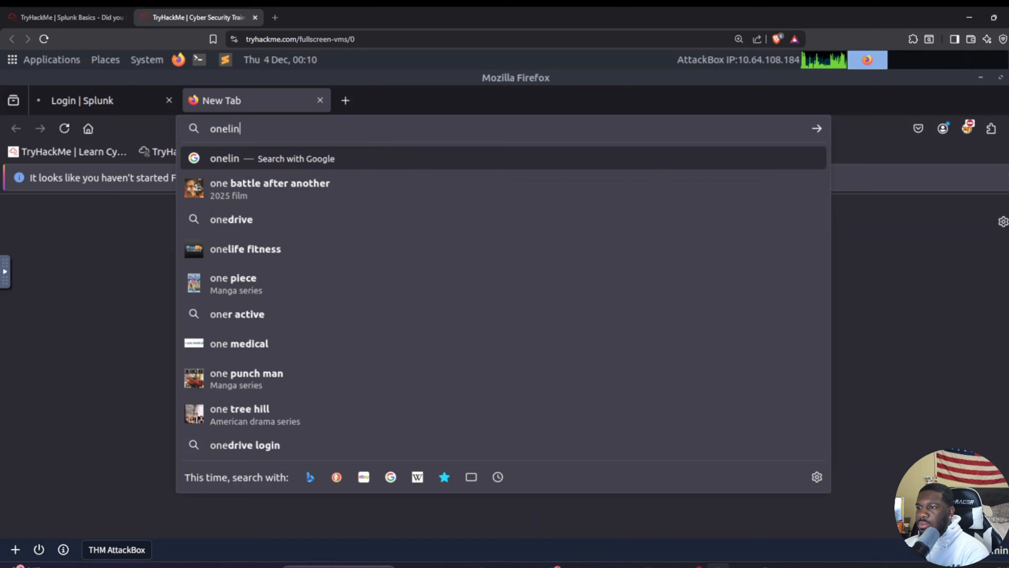
Step: Search the web for "online notepad" in the AttackBox's Firefox browser
text(l)
key(BackSpace)
key(BackSpace)
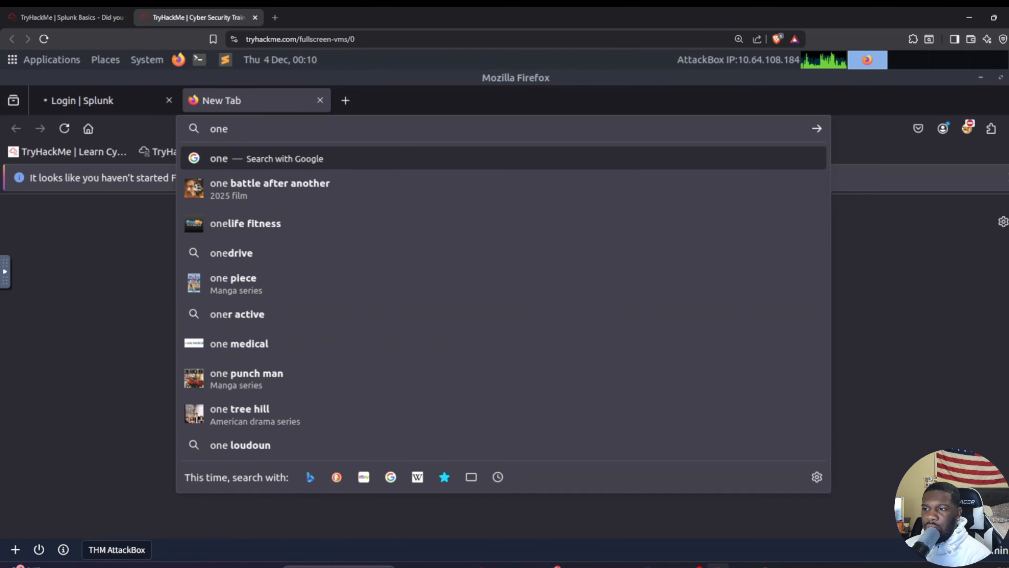
text(line+notepad&sei=fNEwaZy9LKGv5NoP-JSPkA8)
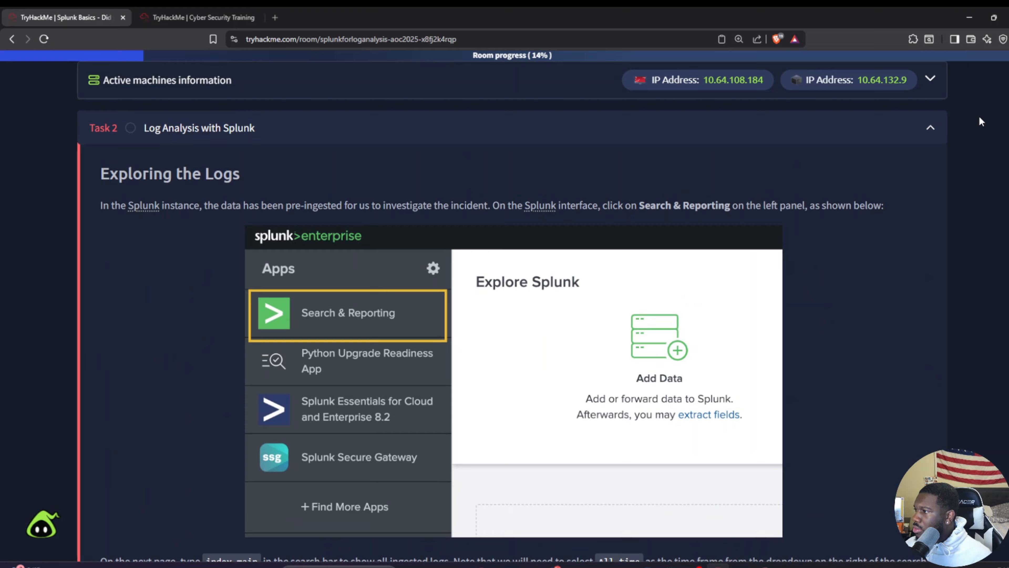
Step: Copy the Task 2 questions from the TryHackMe room and paste them into Online Notepad on the AttackBox
scroll(624, 428, down, 20)
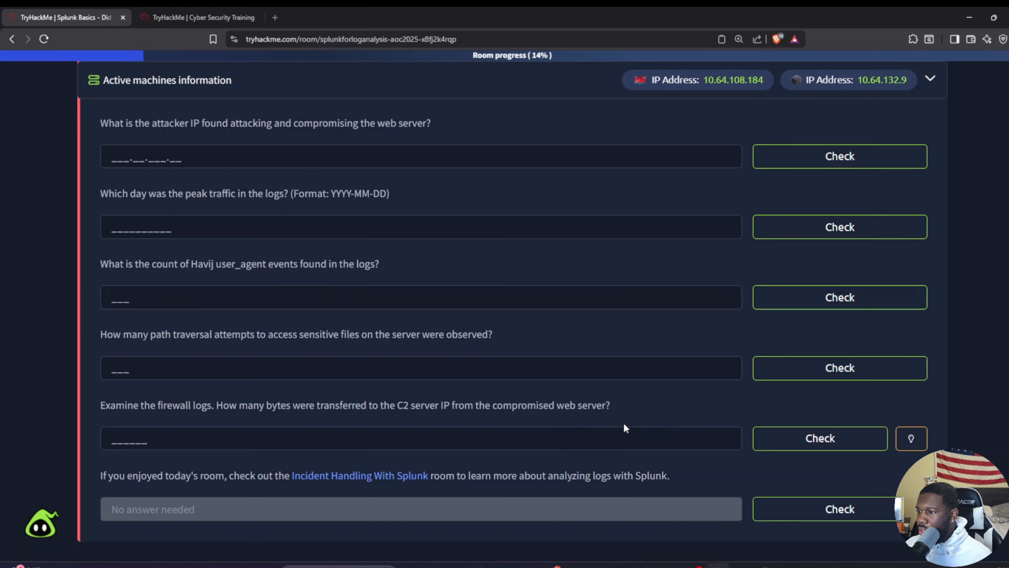
right_click(265, 118)
click(95, 117)
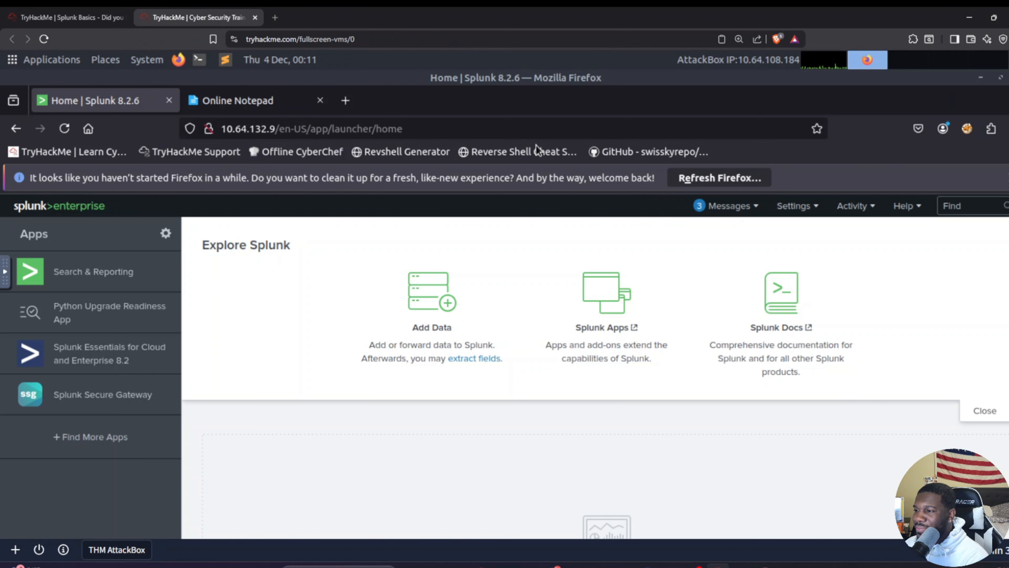
click(238, 101)
click(278, 397)
key(ctrl+v)
Step: Delete the answer placeholders and "Check" labels from the pasted questions in Online Notepad
drag(158, 413, 181, 415)
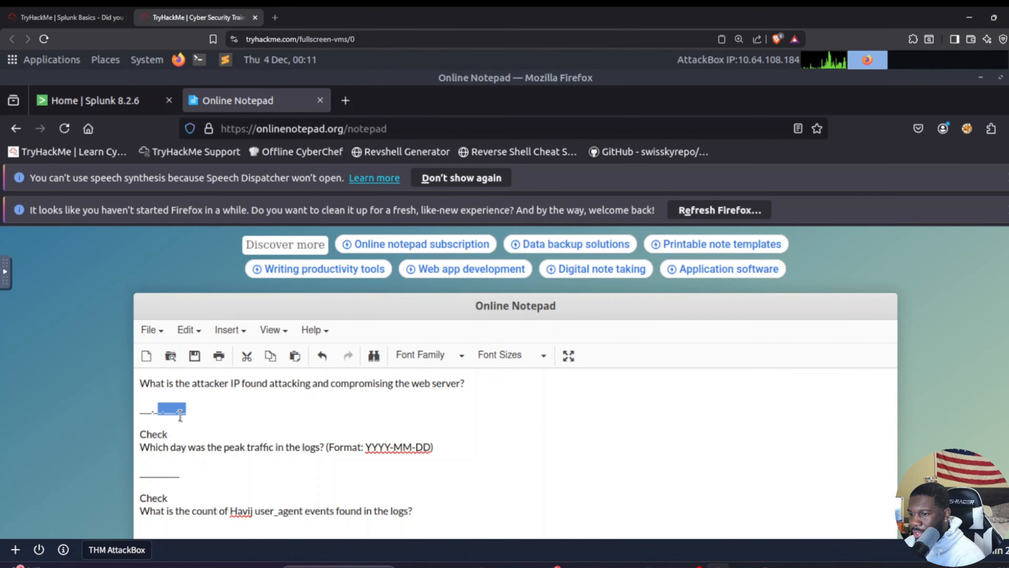
key(BackSpace)
scroll(163, 336, down, 5)
scroll(278, 381, up, 5)
click(179, 408)
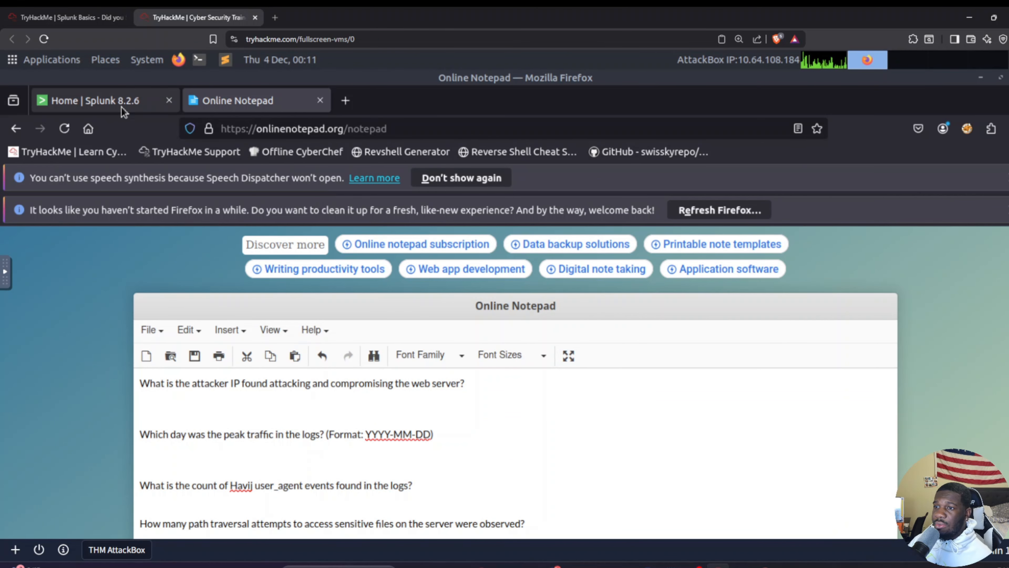
Step: Switch to Splunk and open the Search & Reporting app's search page
click(80, 101)
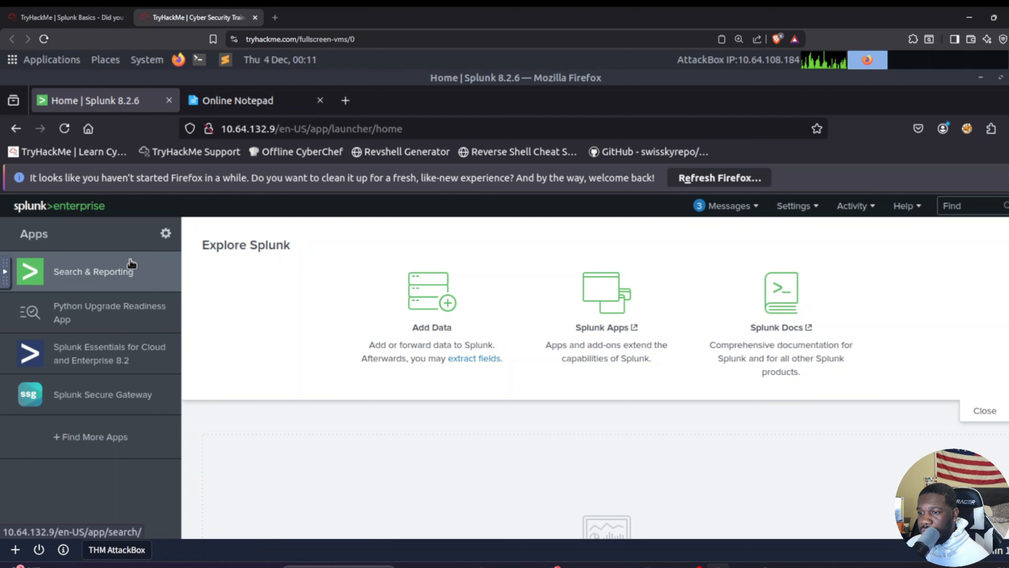
click(122, 281)
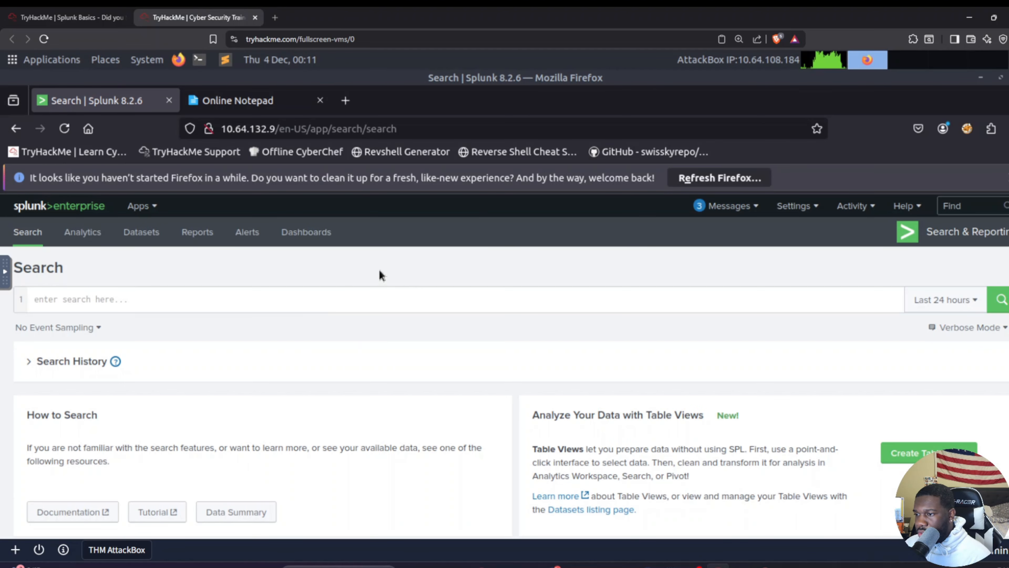
click(375, 293)
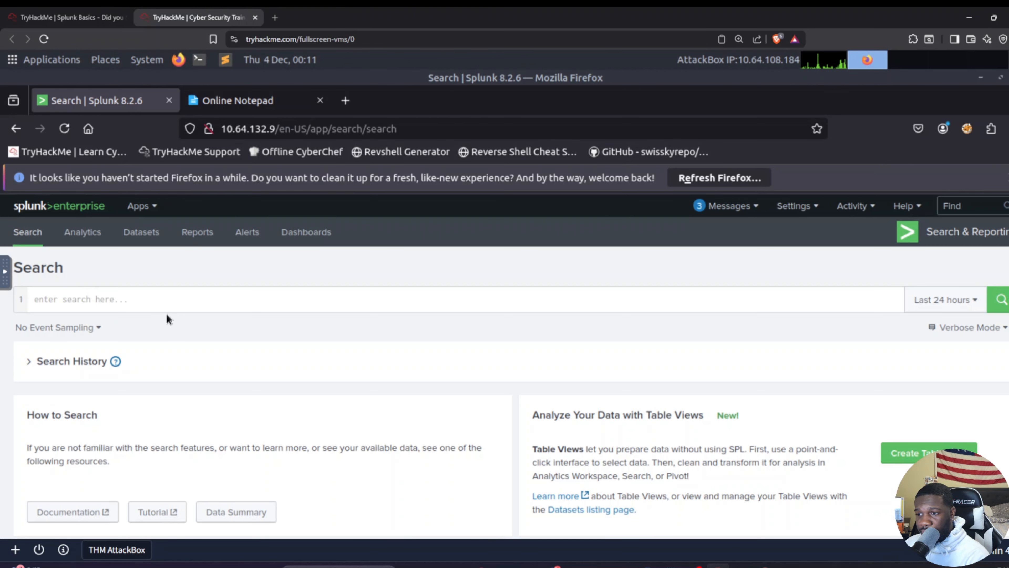
Step: Enter the query index=main sourcetype=web_traffic, shorten it to index=main and run the search
text(index=main sourcetype=web_traffic)
key(Home)
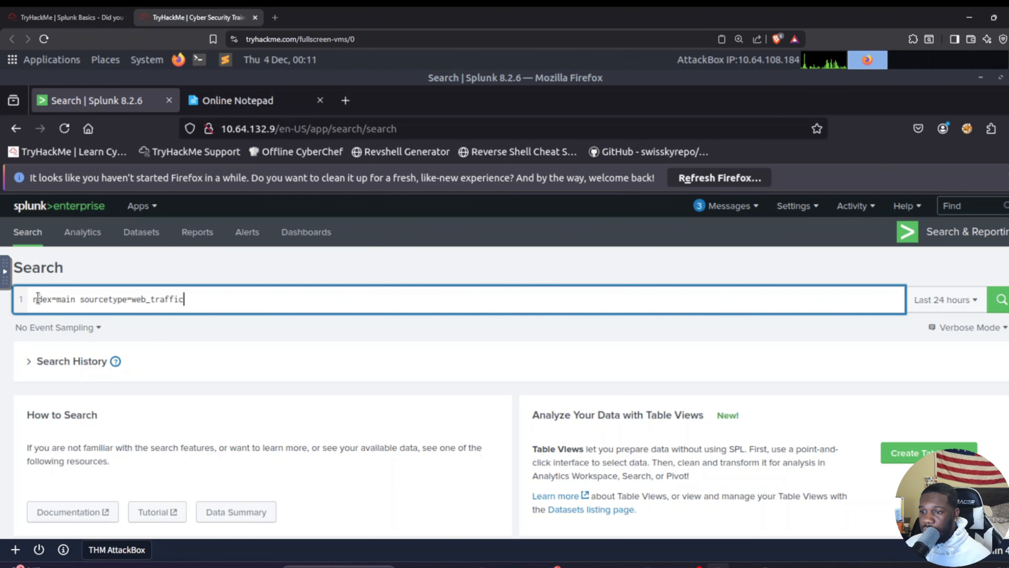
key(Left)
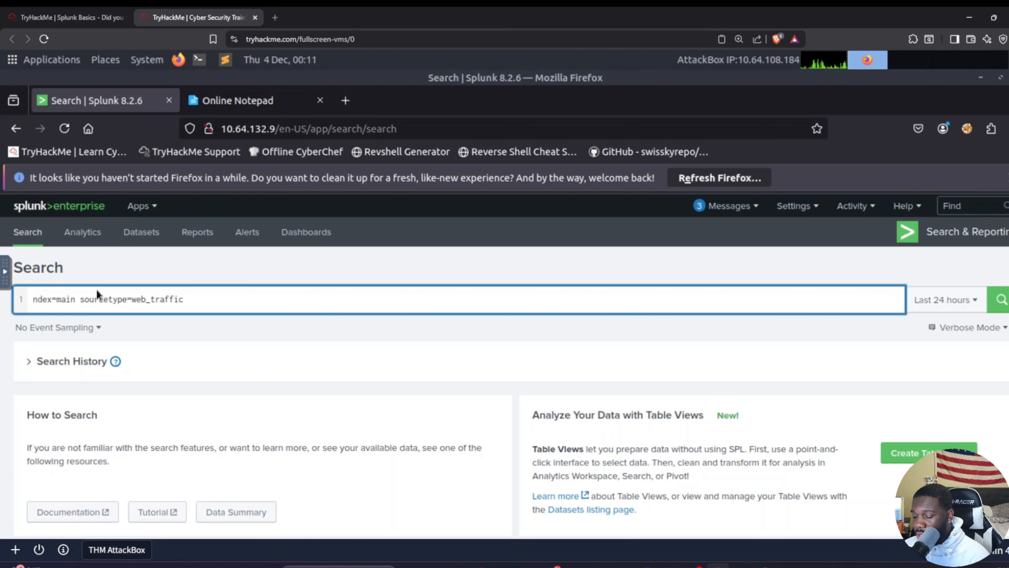
text(i)
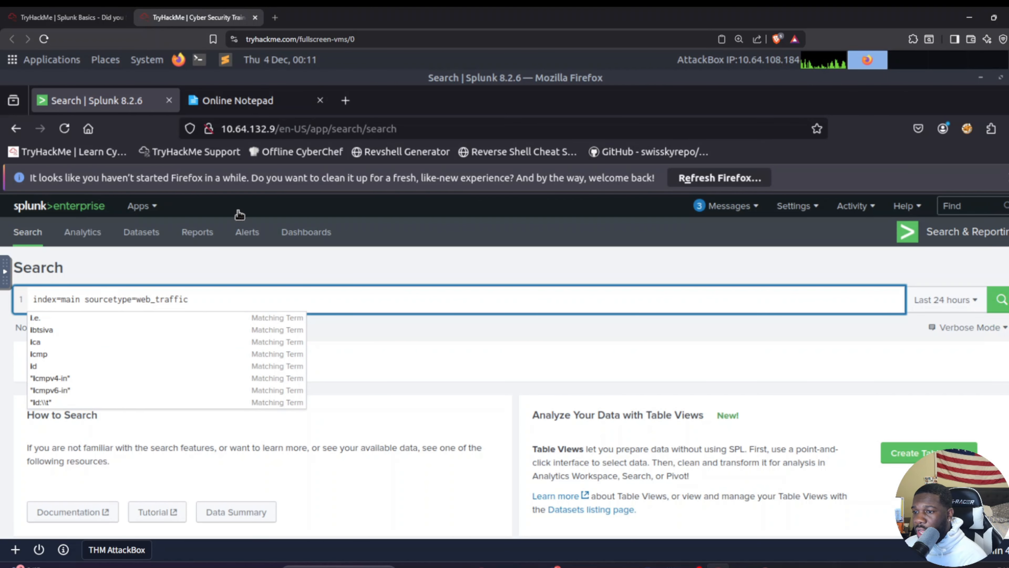
drag(243, 305, 81, 305)
key(BackSpace)
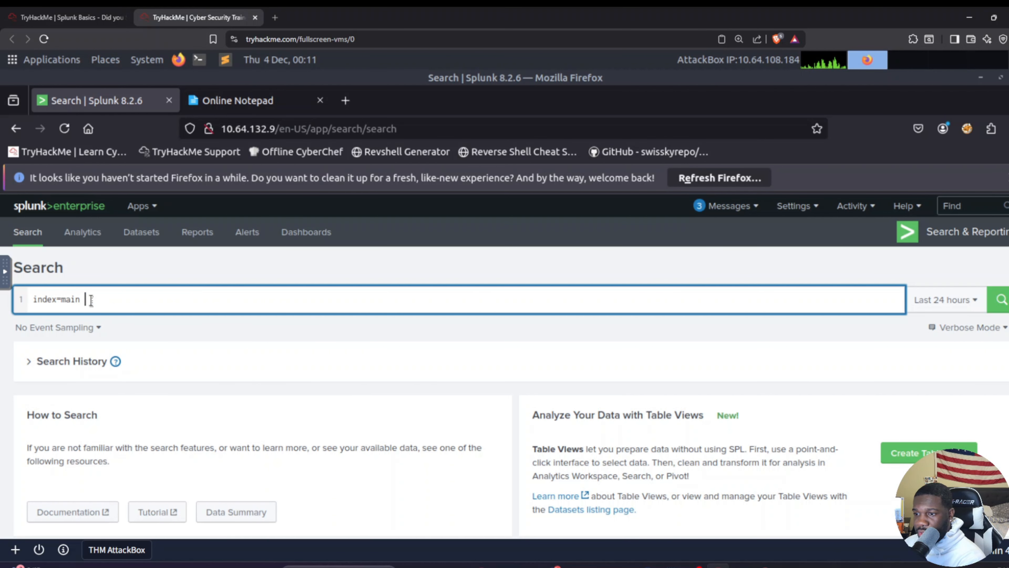
key(Return)
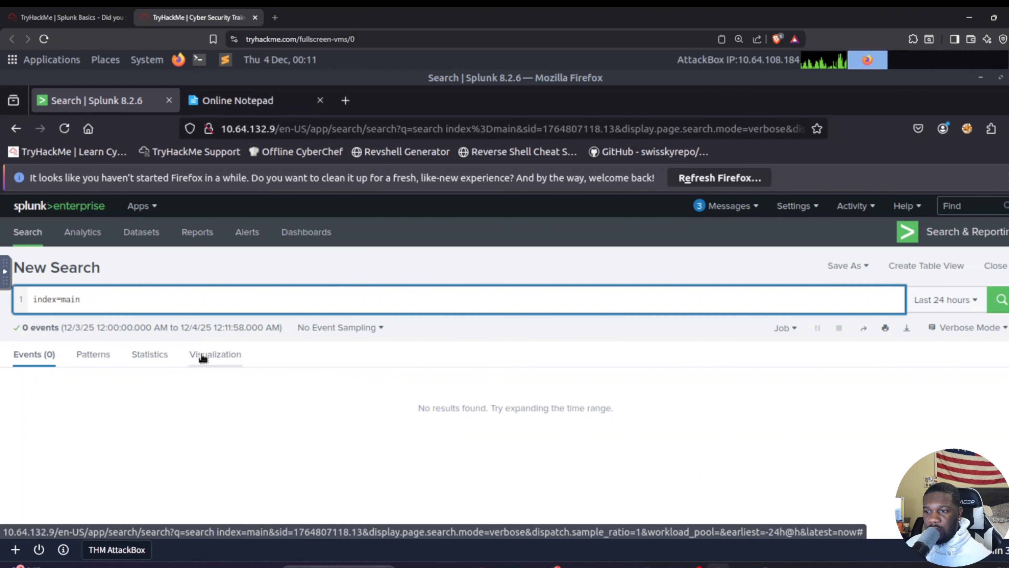
Step: Set the search's time range to All time and view the values of the sourcetype field
click(945, 299)
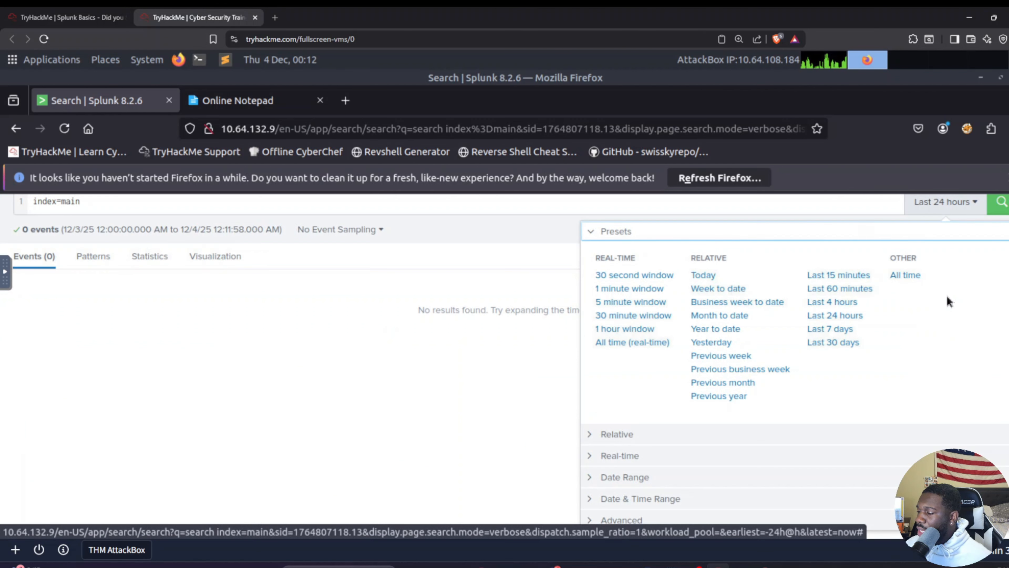
click(902, 274)
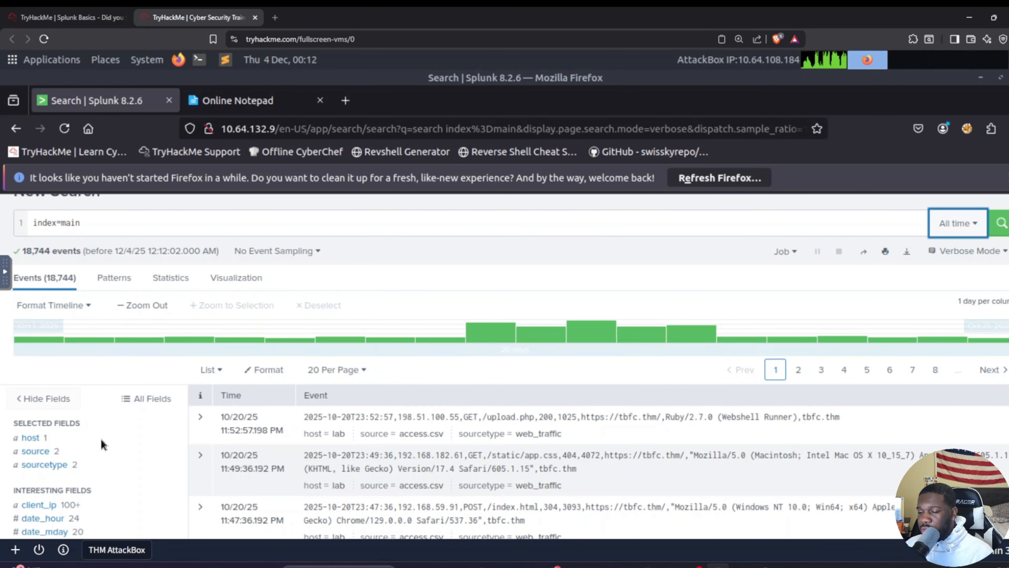
click(64, 465)
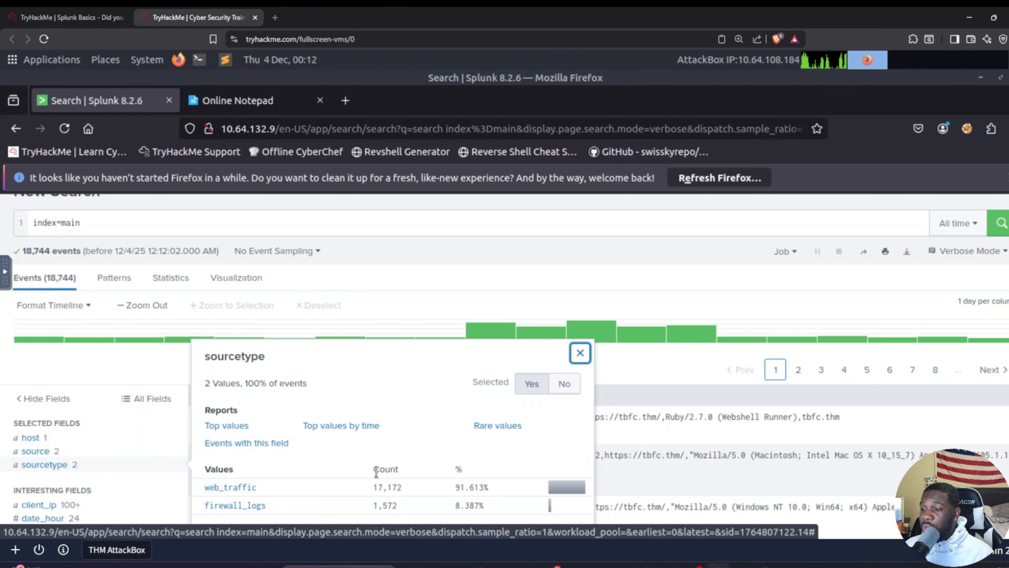
scroll(344, 480, down, 2)
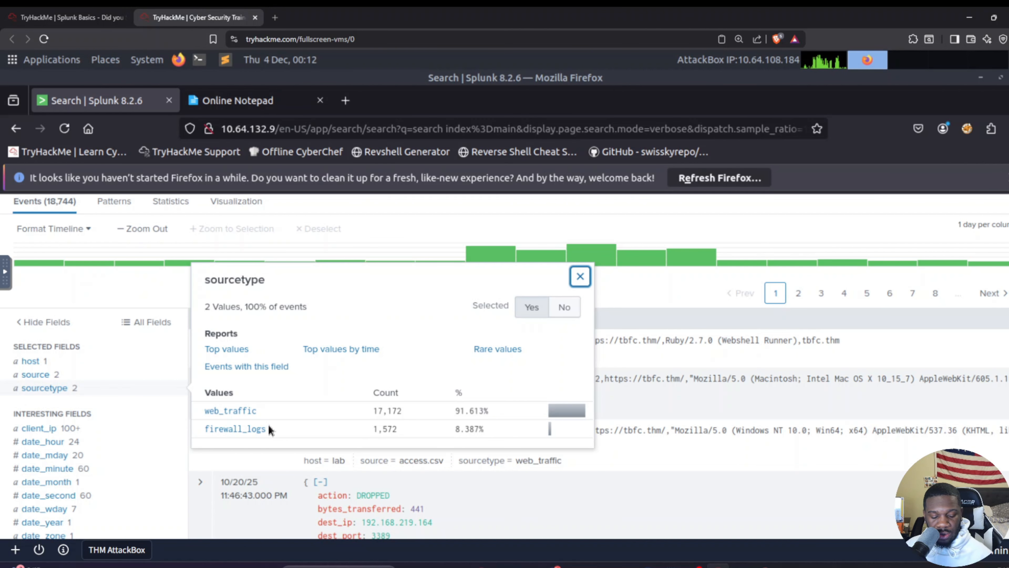
Step: Check the attacker IP question in Online Notepad, return to Splunk and run the search index=main sourcetype="web_traffic"
key(ctrl+Tab)
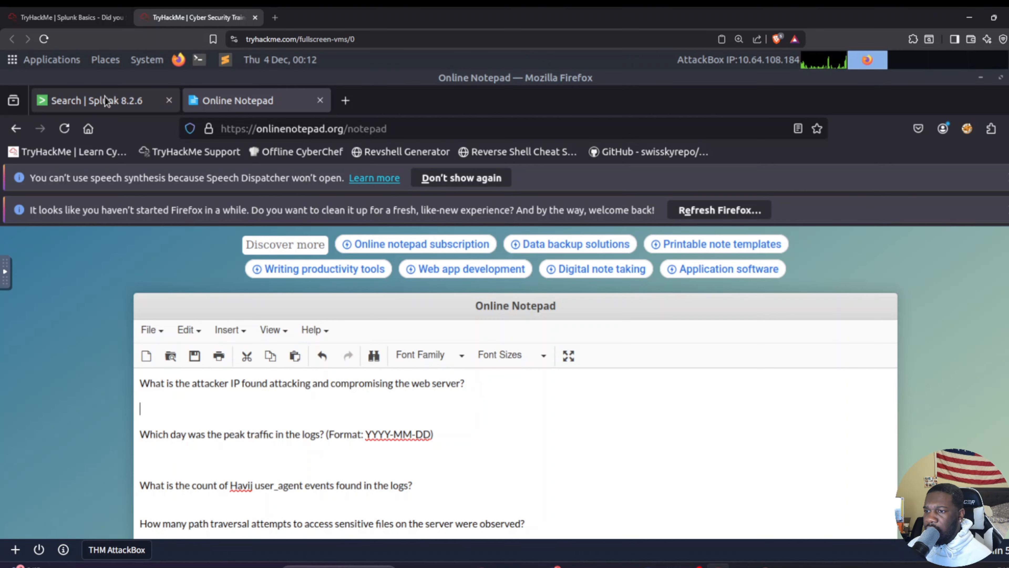
click(93, 91)
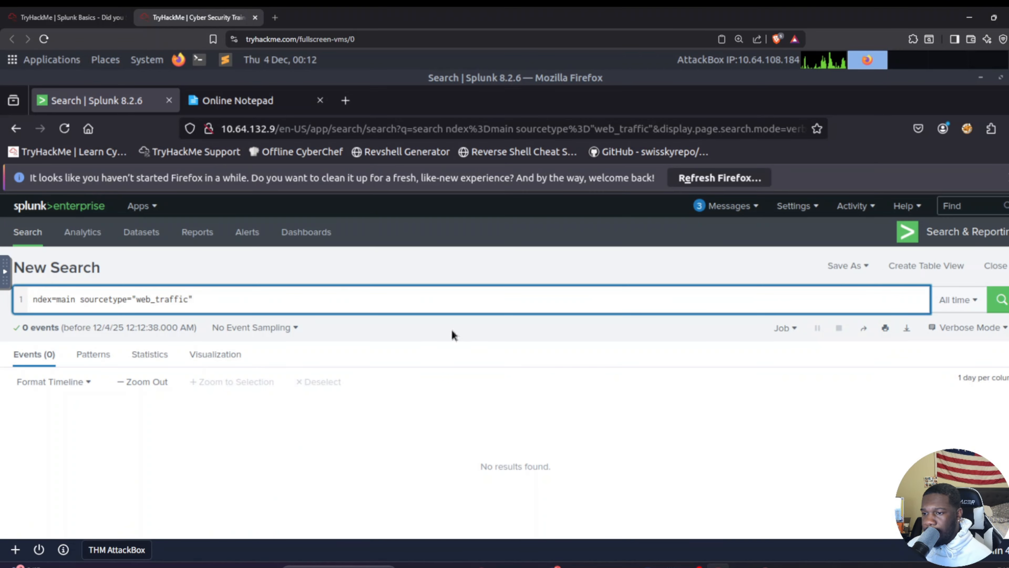
scroll(469, 234, down, 3)
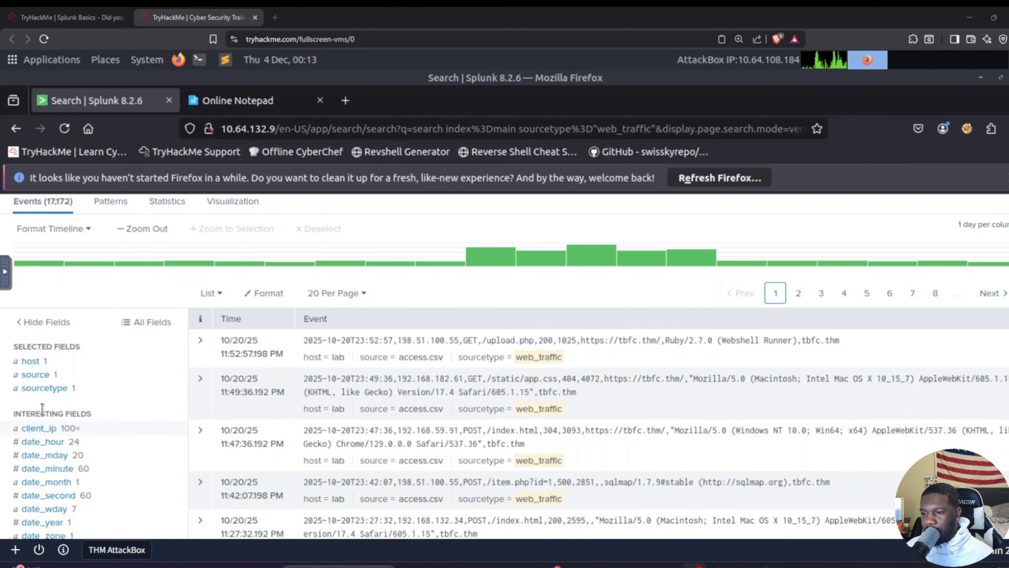
Step: Examine the top values of the client_ip field for the web traffic events
click(49, 430)
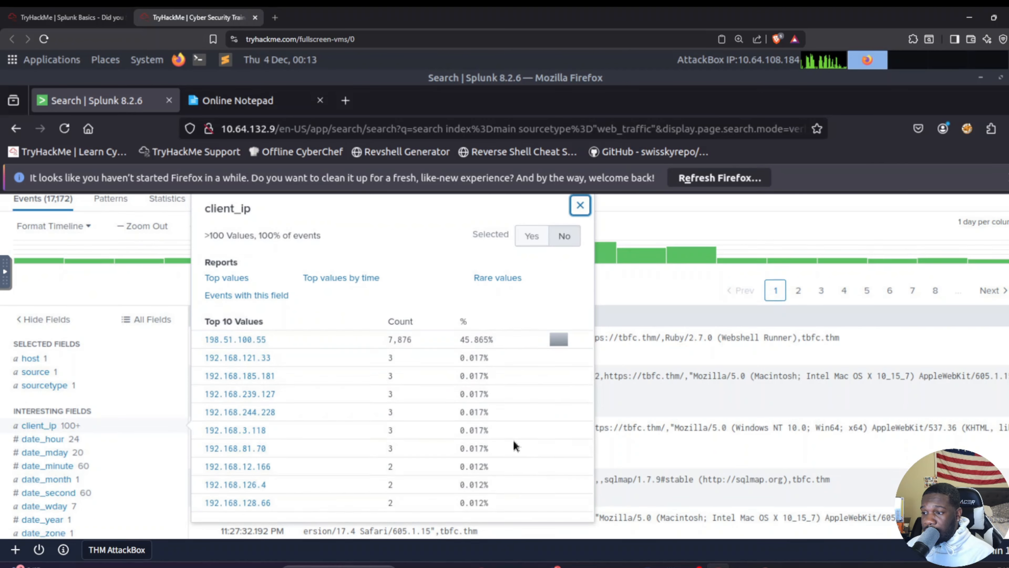
scroll(513, 440, down, 3)
scroll(434, 409, up, 5)
scroll(434, 409, up, 1)
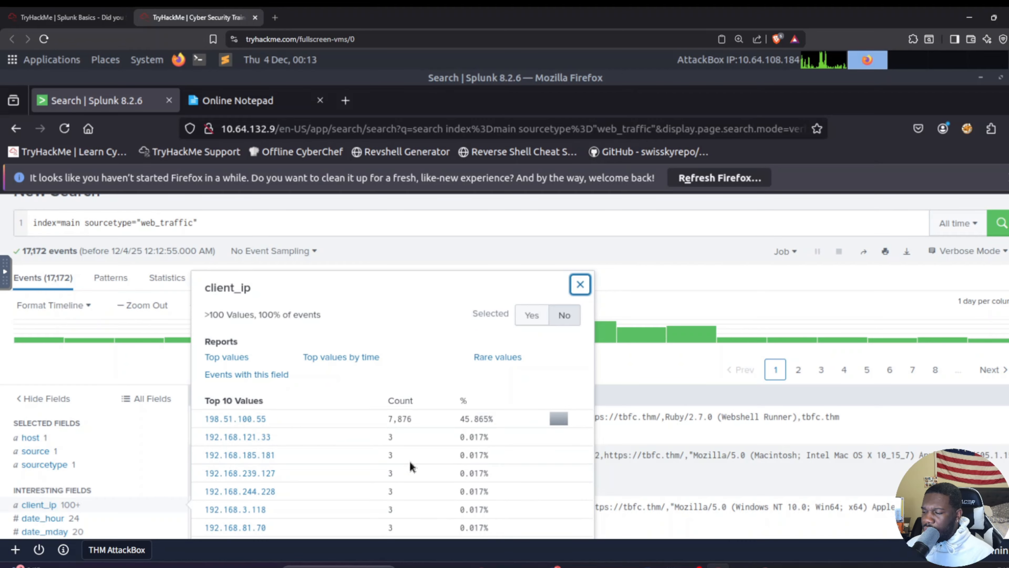
scroll(411, 462, down, 4)
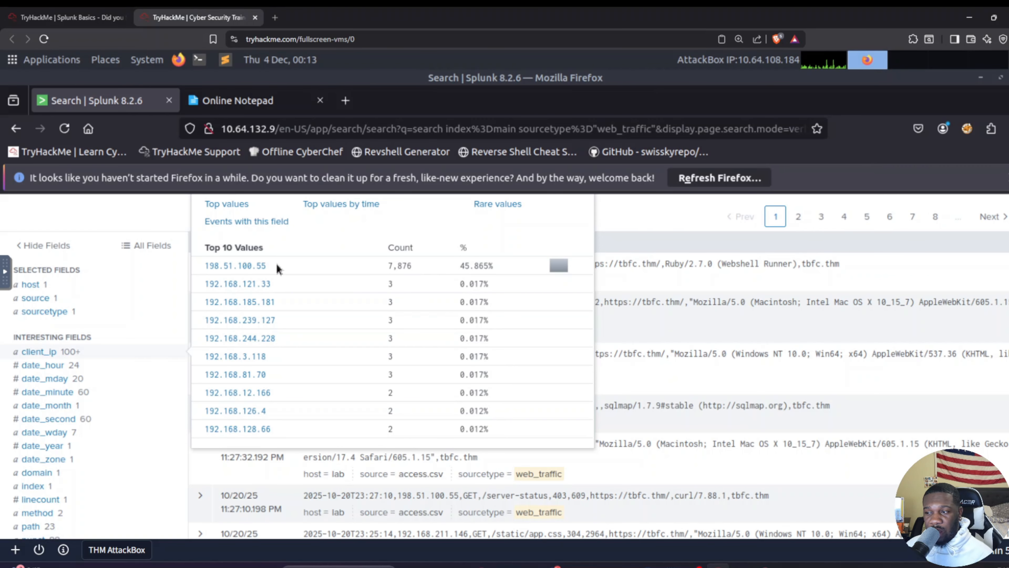
scroll(289, 294, up, 2)
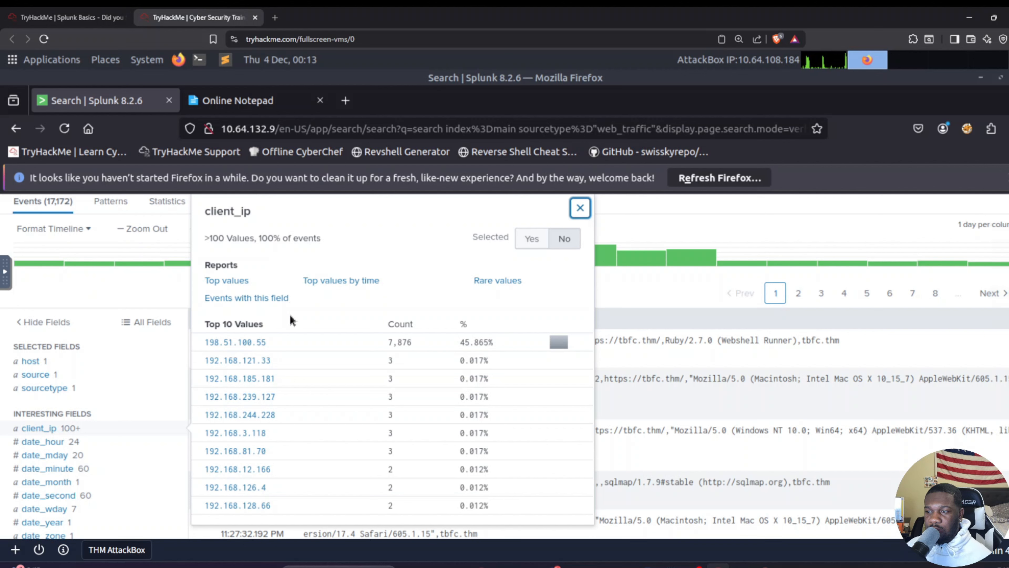
Step: Copy the most frequent client IP and enter 198.51.100.55 under the attacker IP question in Online Notepad
drag(202, 341, 314, 343)
click(314, 348)
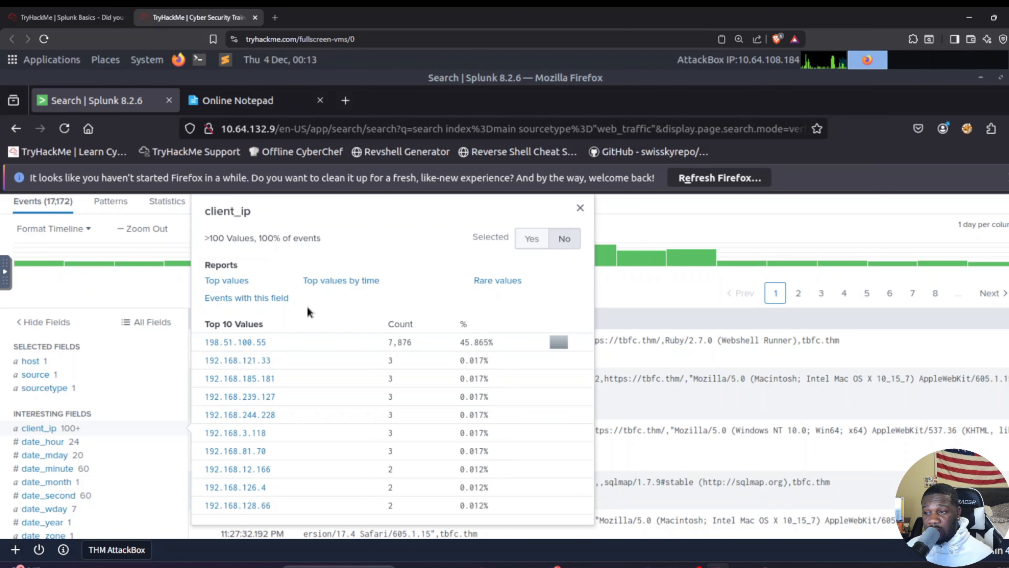
click(232, 108)
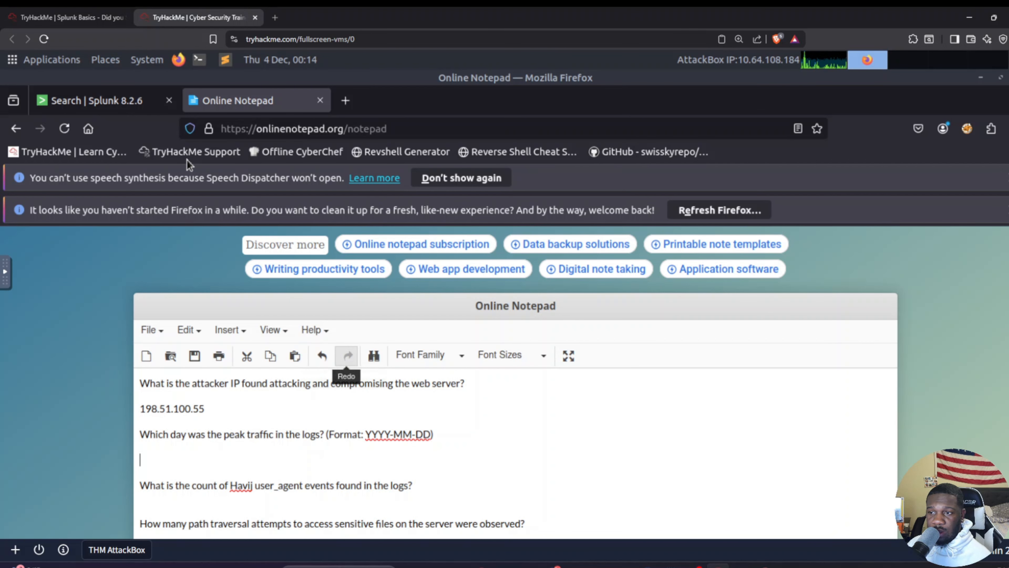
Step: Back in Splunk, close the client_ip details, append timechart span=1d count | sort by count | reverse to the query and run it
click(119, 97)
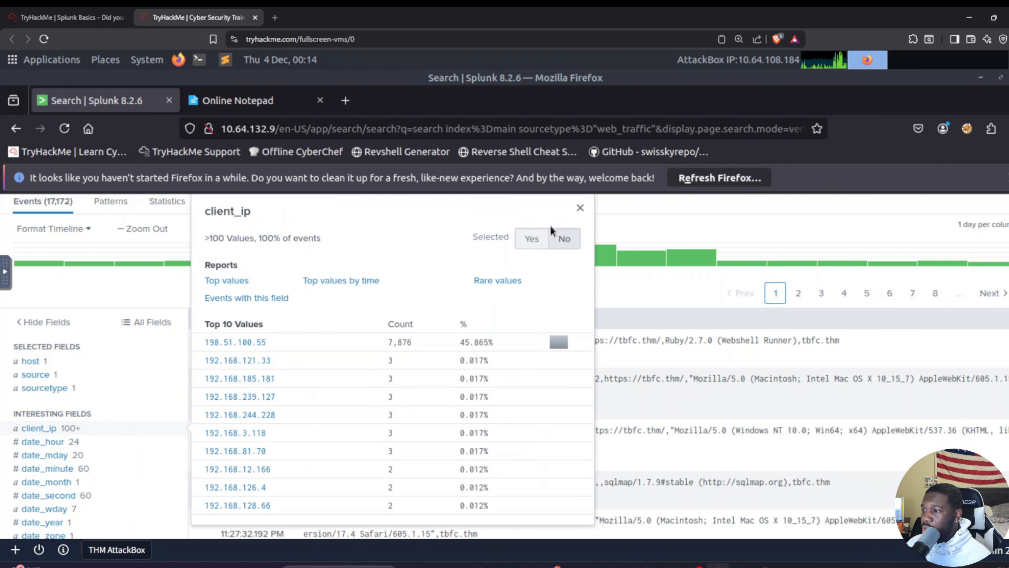
click(580, 207)
scroll(357, 338, up, 3)
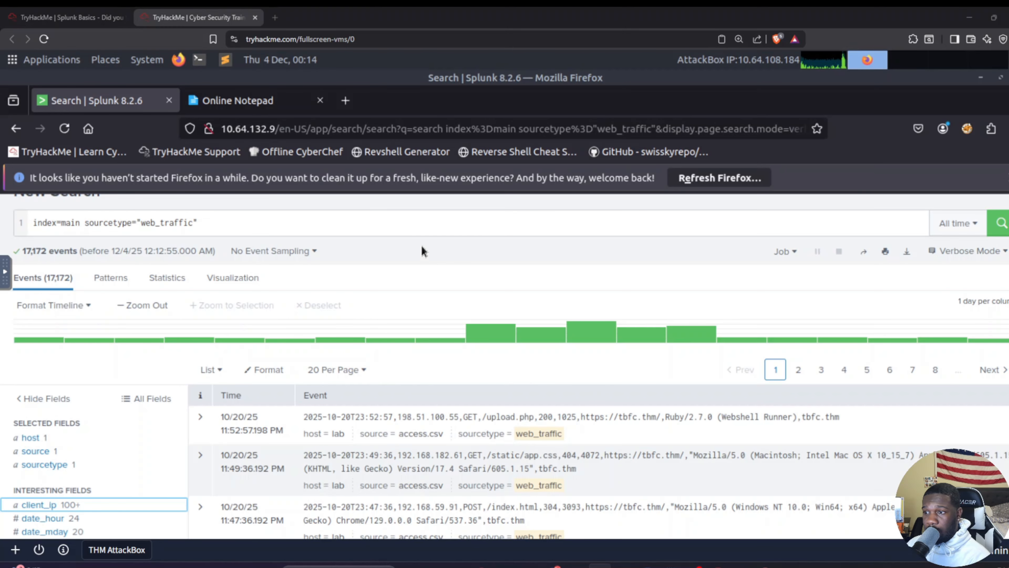
click(354, 225)
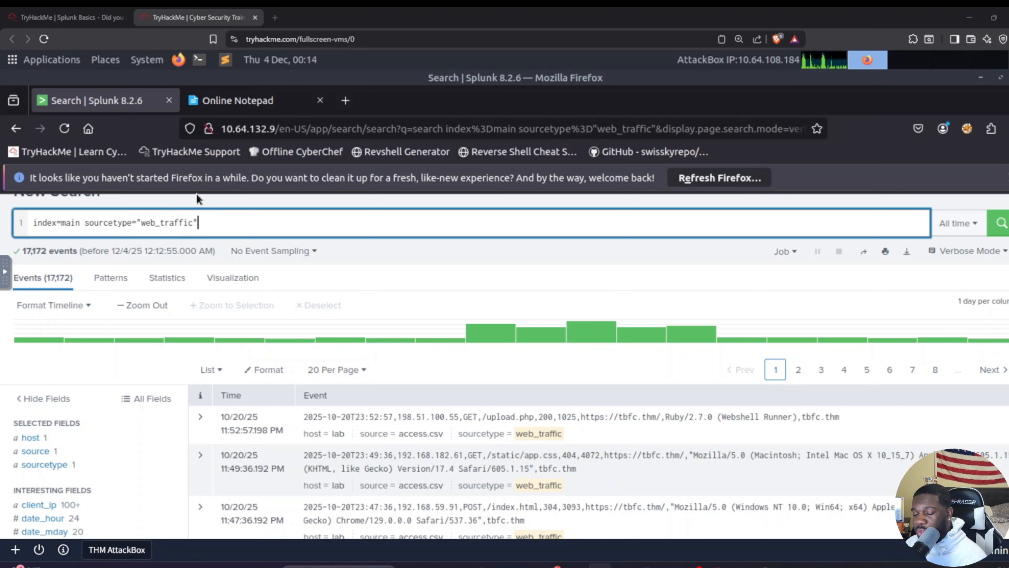
text(timechart span=1d count | sort by count | reverse)
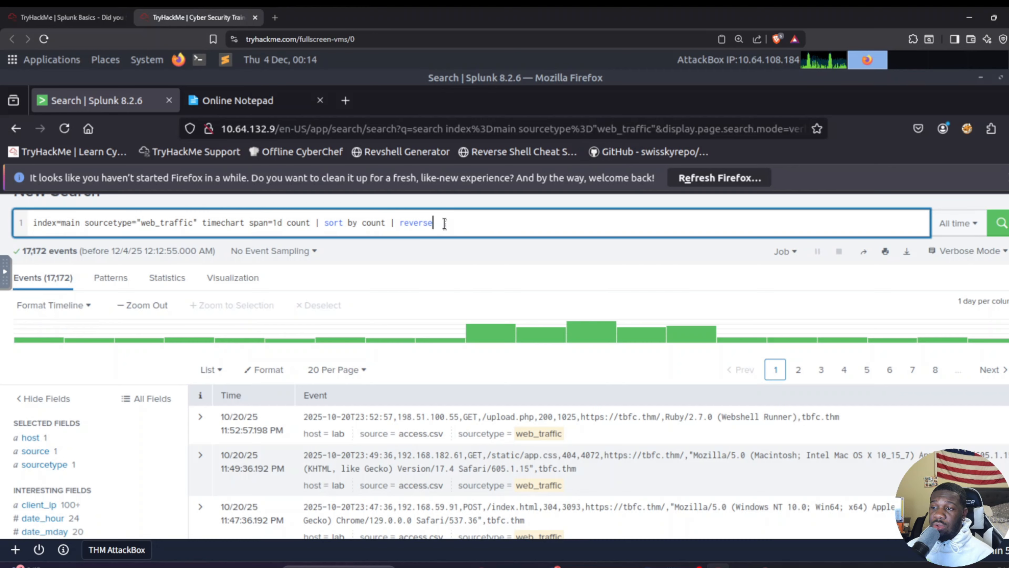
key(Return)
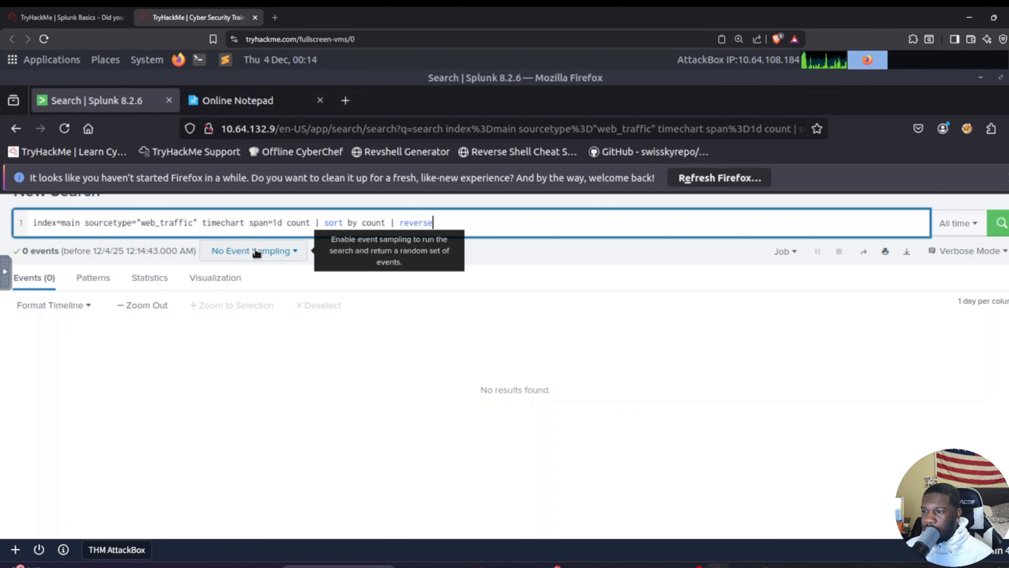
Step: Insert the missing pipe before timechart on a new query line and rerun the daily count search
click(203, 223)
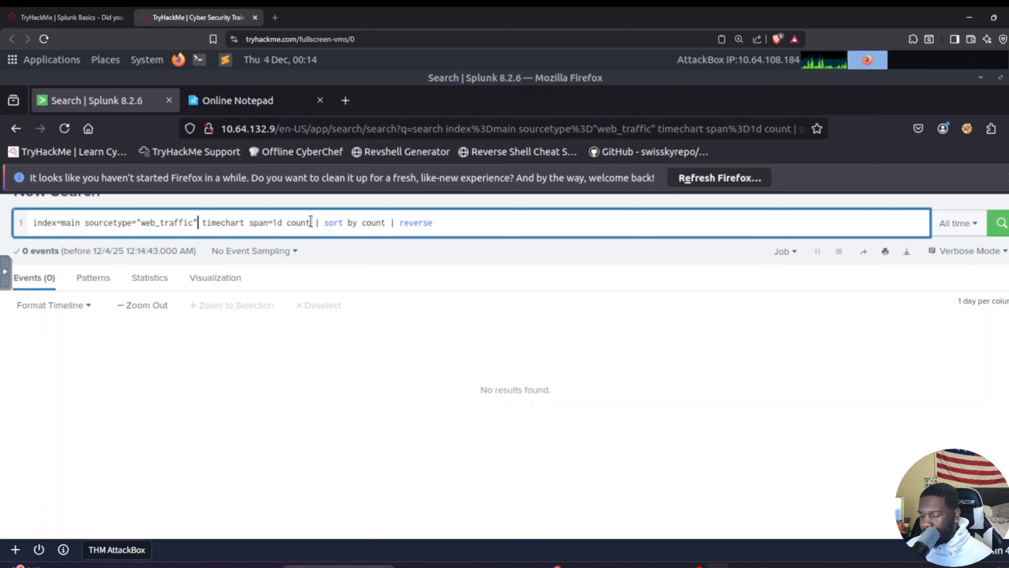
text(|)
key(Return)
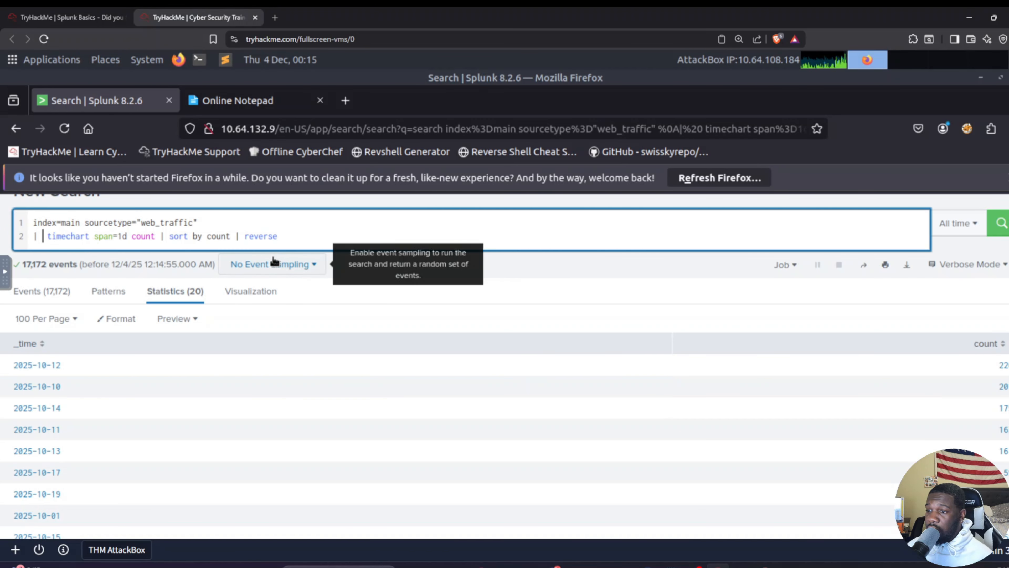
double_click(268, 236)
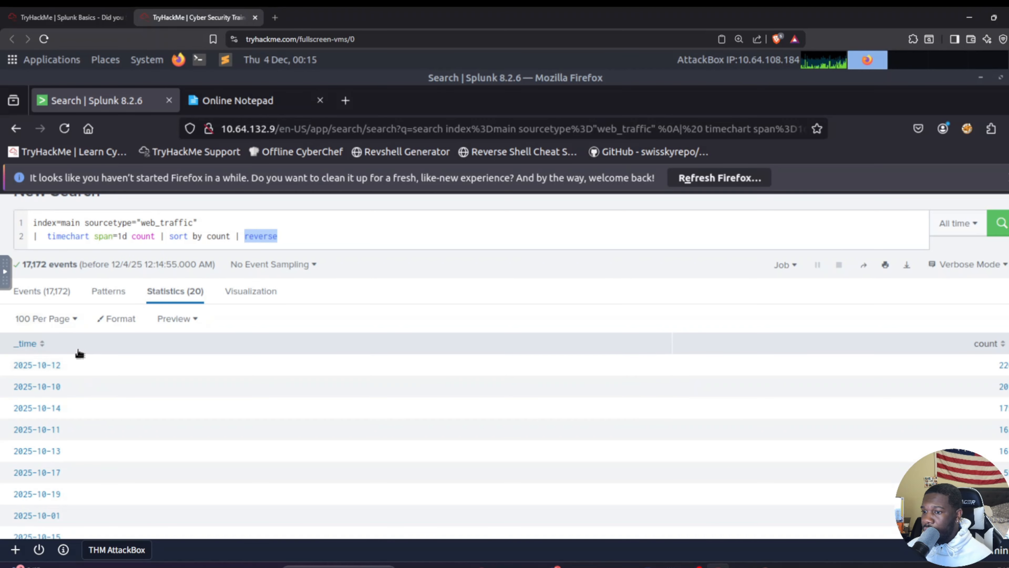
drag(71, 372, 247, 110)
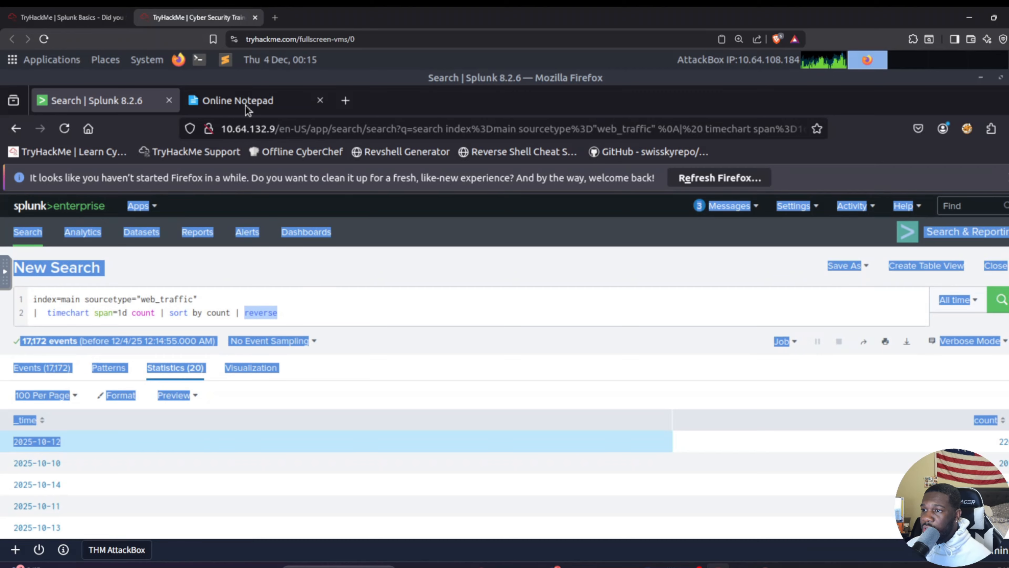
click(225, 106)
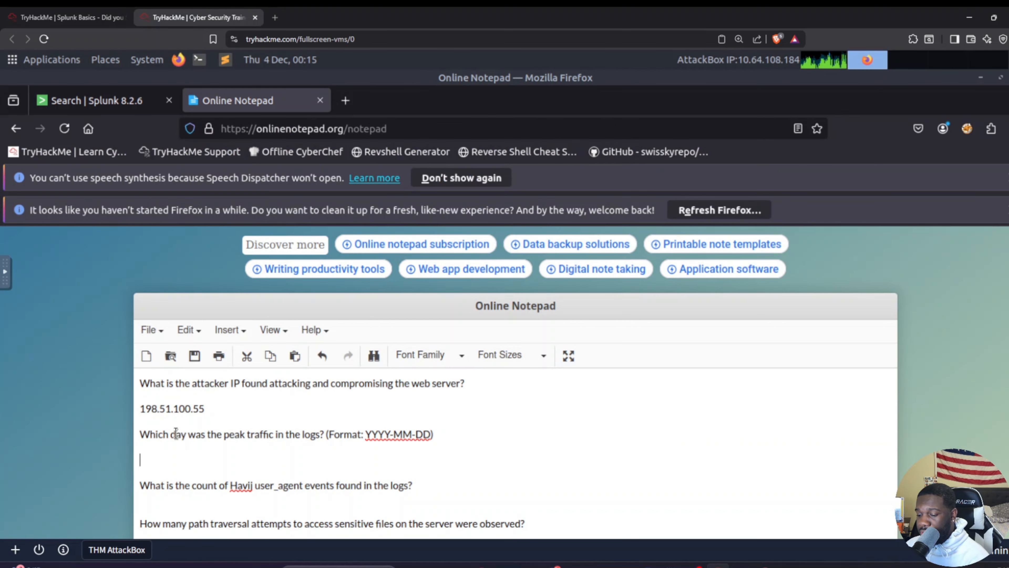
key(ctrl+v)
key(ctrl+z)
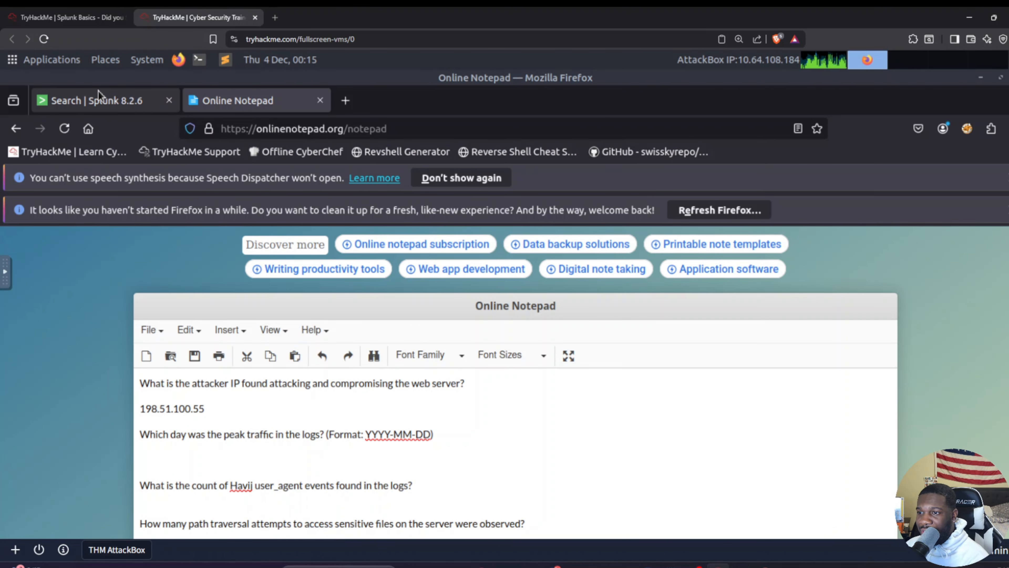
Step: Copy the first date in Splunk's daily counts and paste 2025-10-12 under the peak traffic question in Online Notepad
click(99, 99)
click(79, 436)
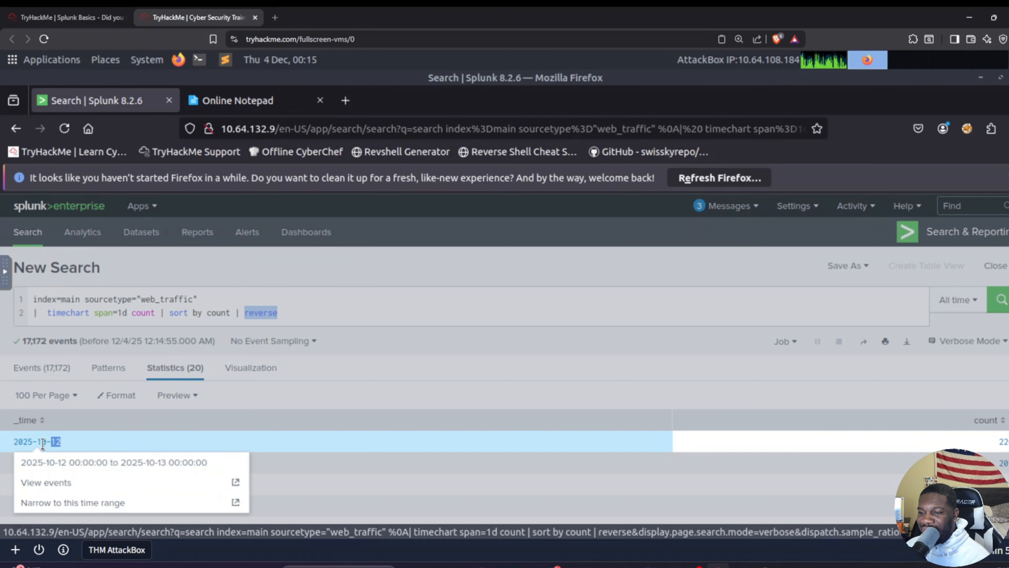
drag(76, 443, 14, 447)
key(ctrl+c)
click(223, 95)
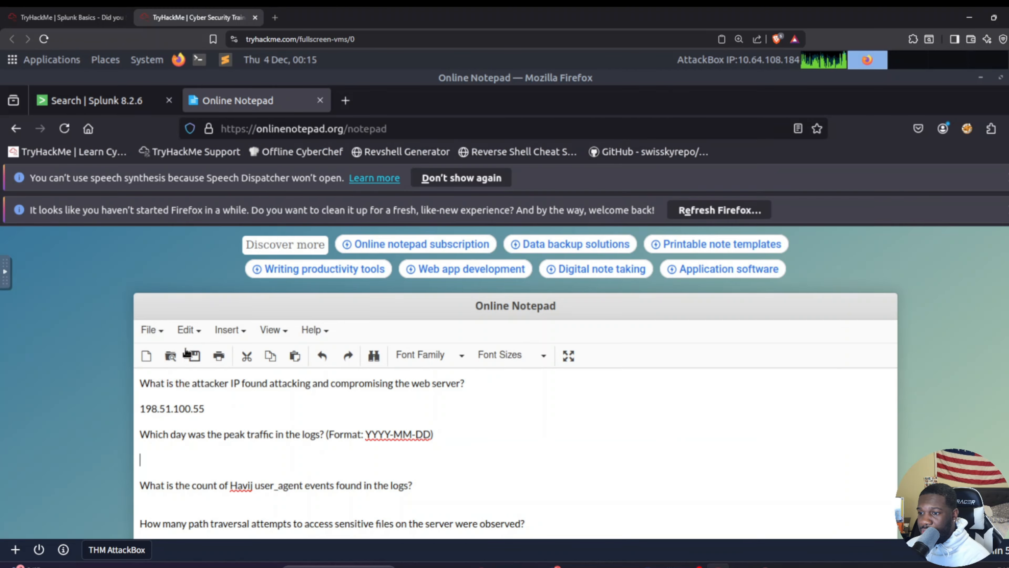
key(ctrl+v)
scroll(238, 445, down, 6)
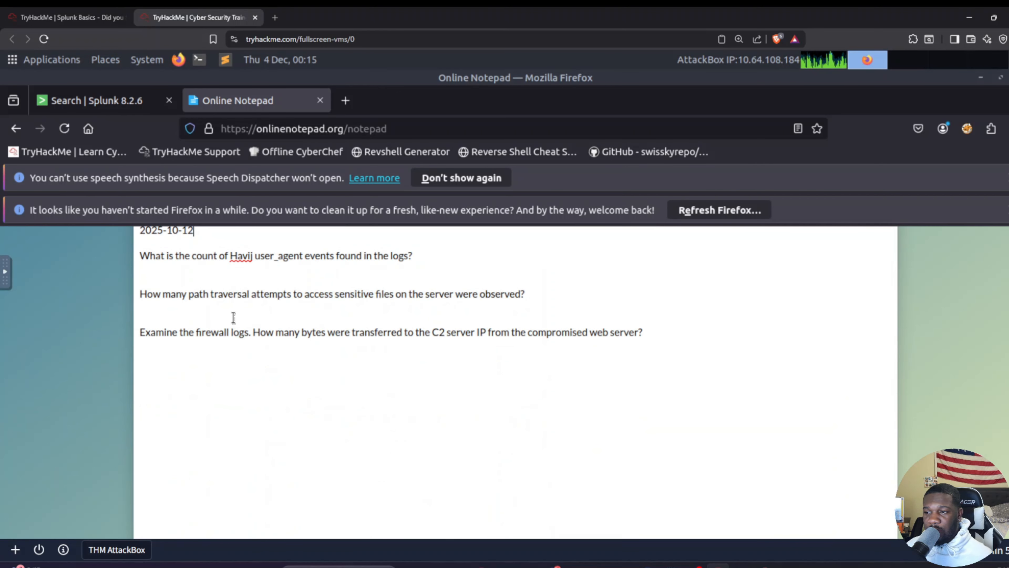
scroll(227, 358, up, 4)
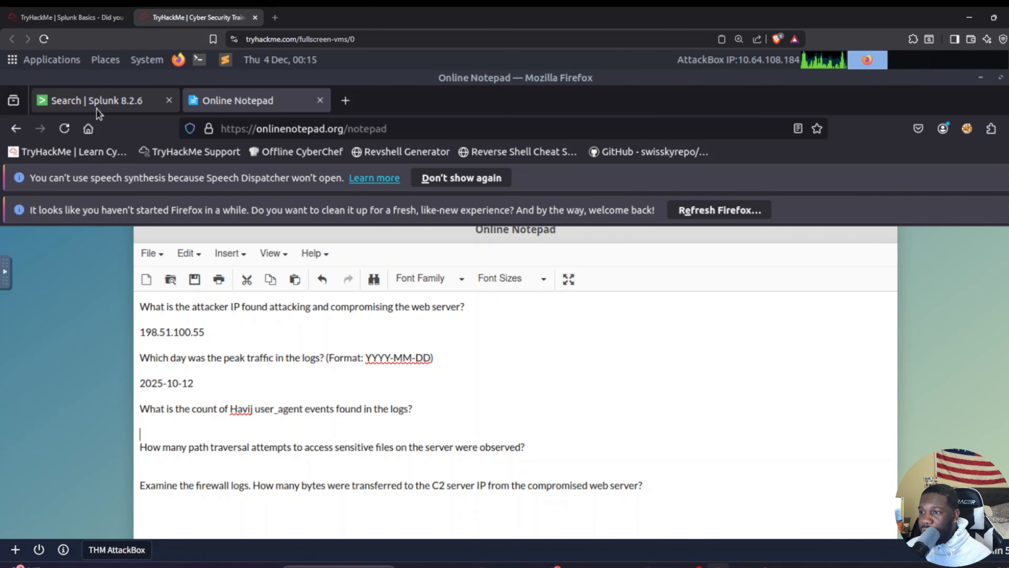
Step: Switch to Splunk, replace the query with index=main sourcetype=web_traffic user_agent="*Havij*" and run the search
mouse_move(96, 110)
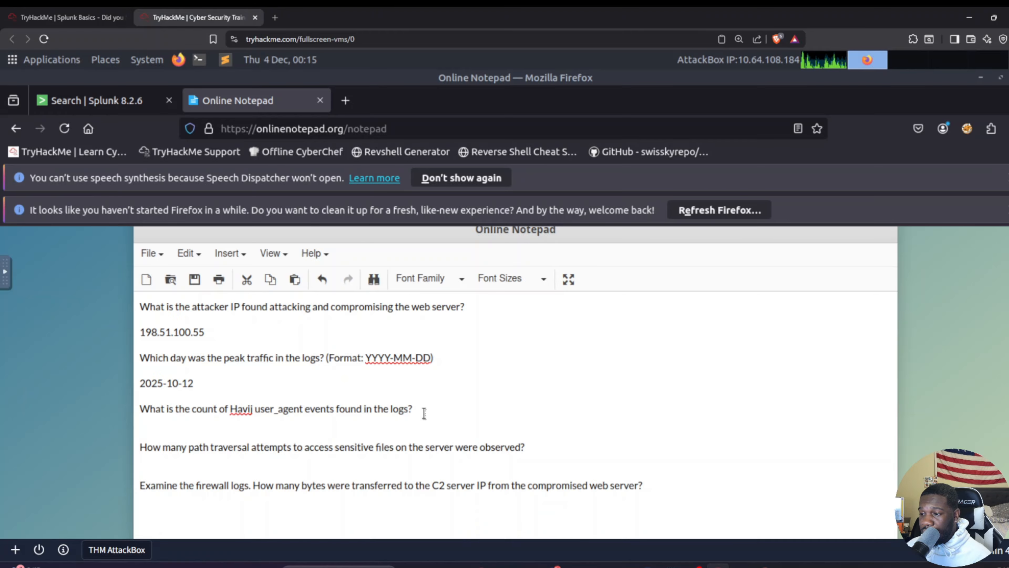
click(110, 106)
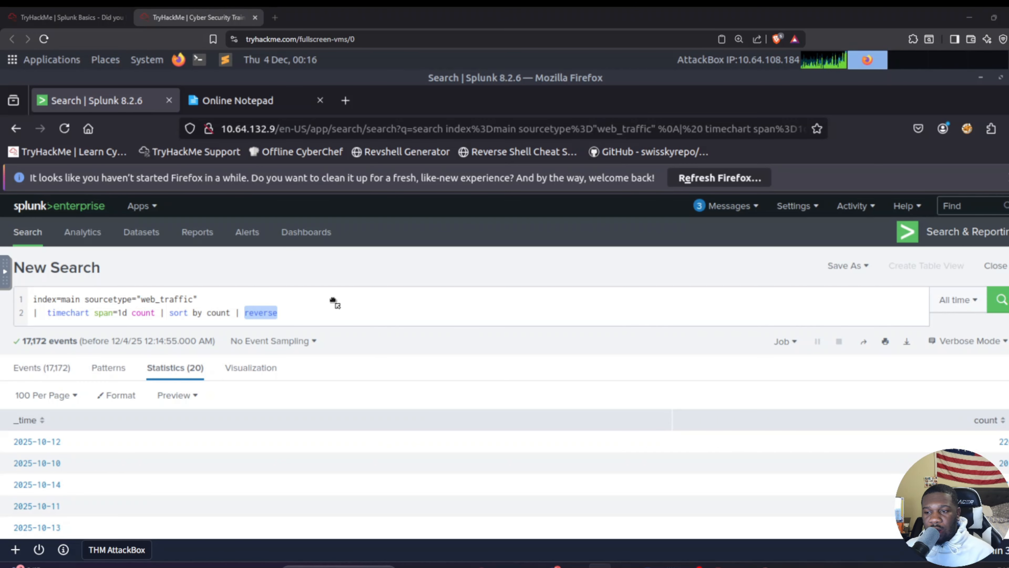
click(345, 317)
key(ctrl+a)
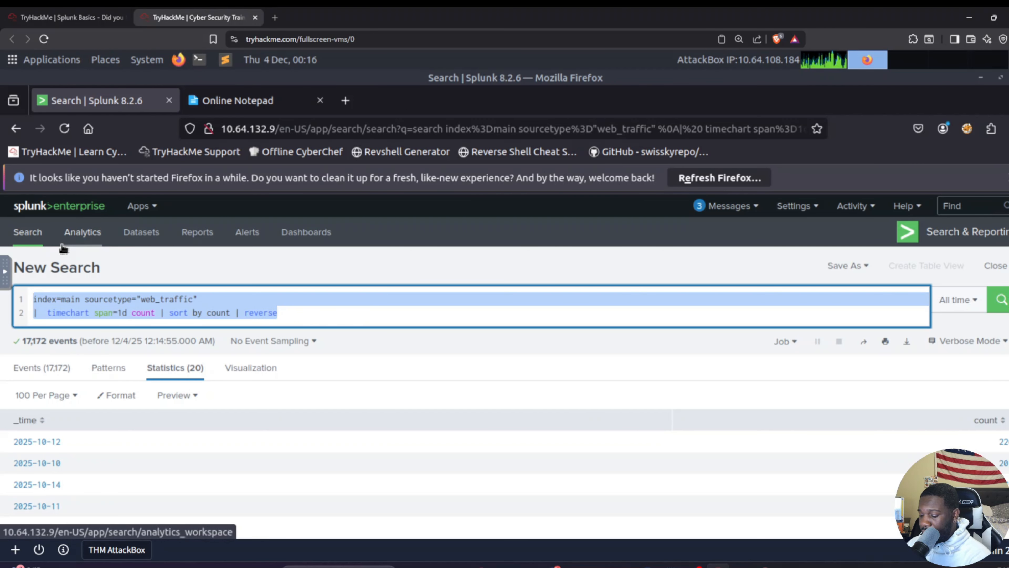
key(BackSpace)
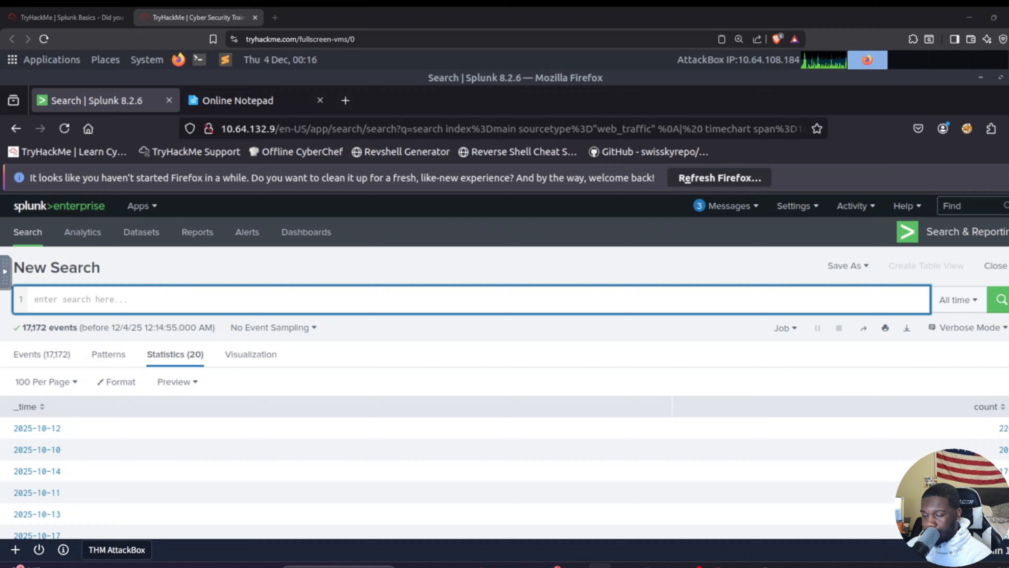
click(320, 293)
text(index=main sourcetype=web_traffic user_agent="*Havij*")
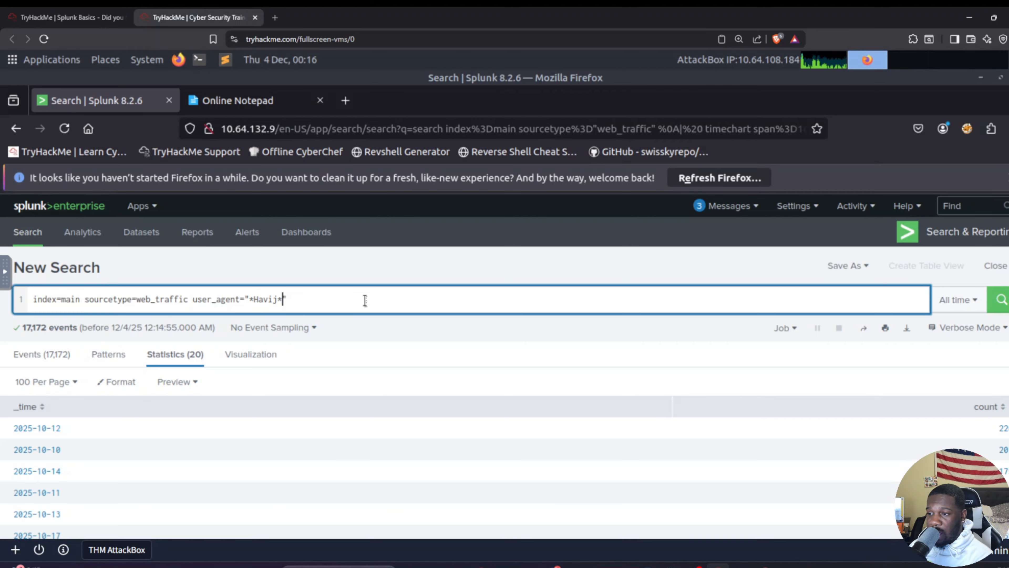
key(Return)
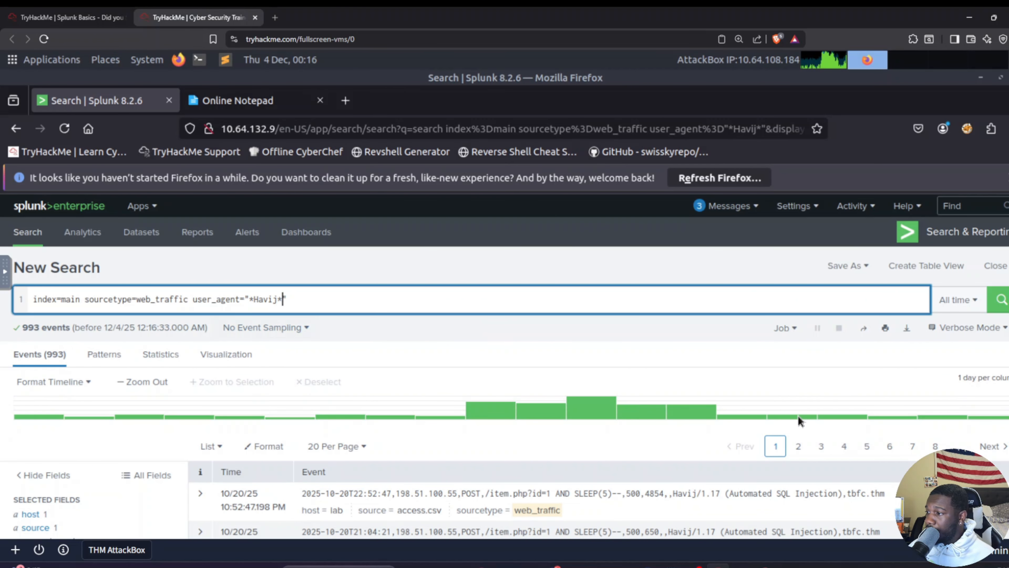
Step: Review the Havij user agent events and highlight the total event count above the results
scroll(525, 461, down, 4)
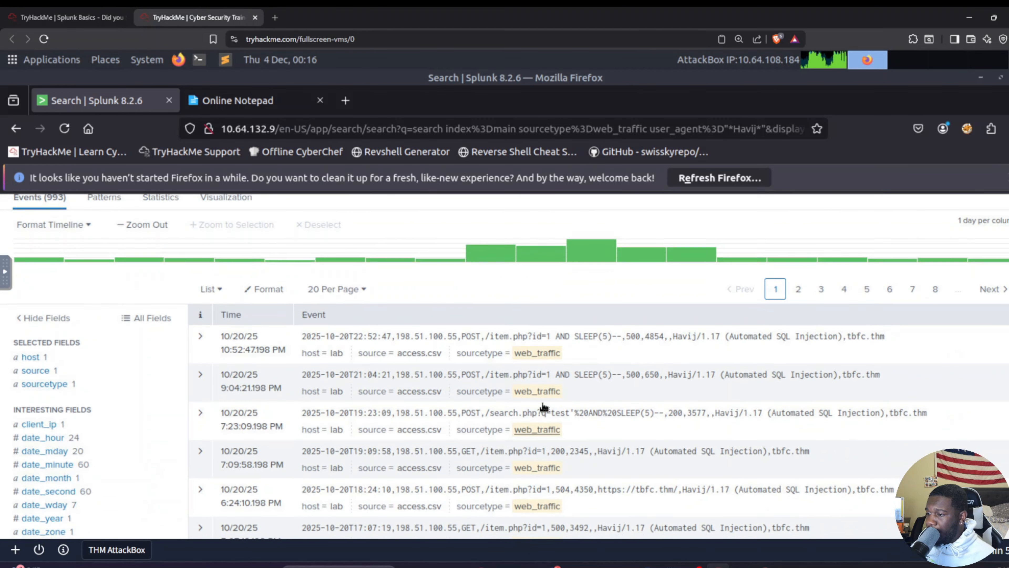
scroll(544, 406, down, 2)
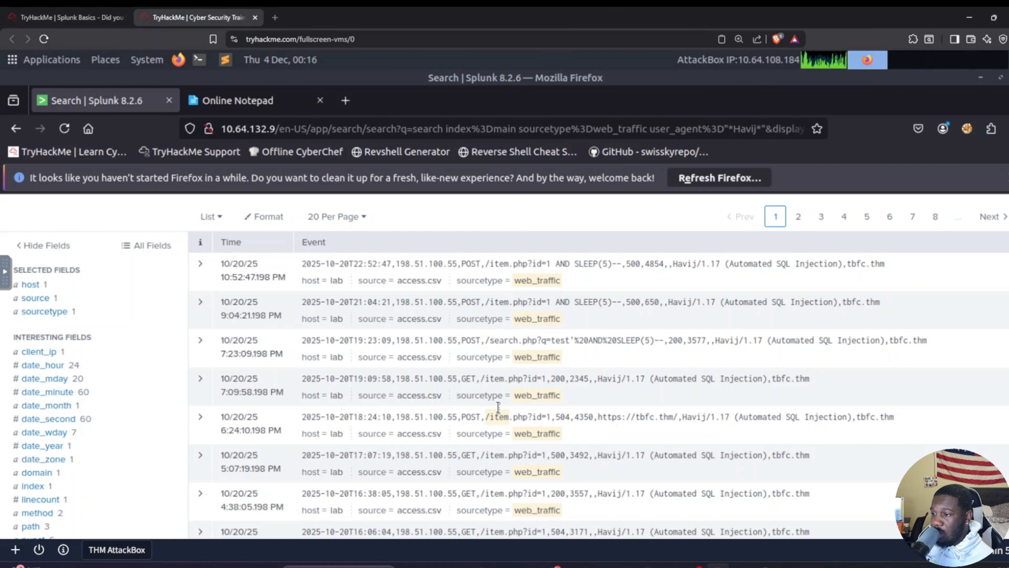
scroll(313, 366, up, 5)
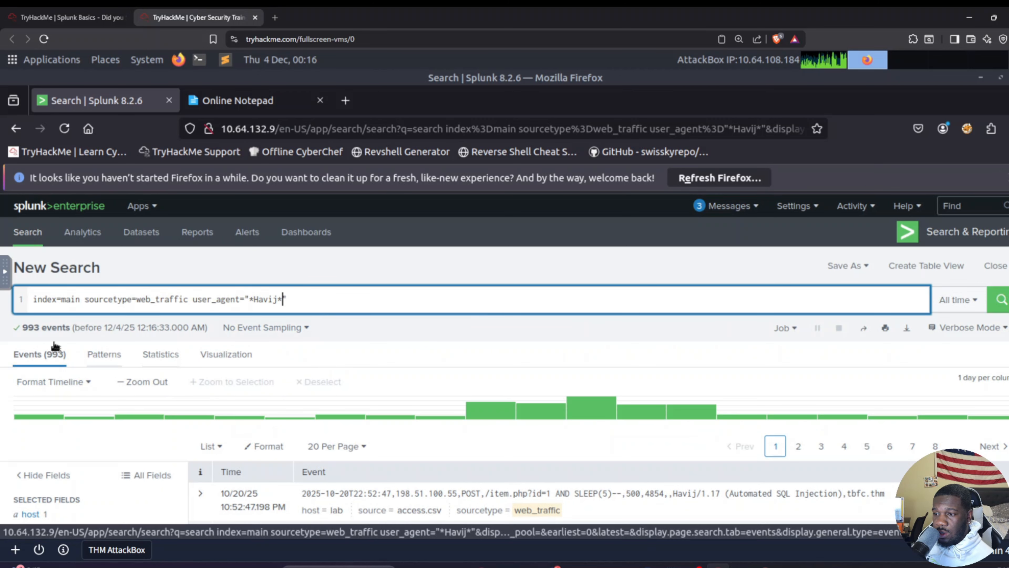
click(23, 329)
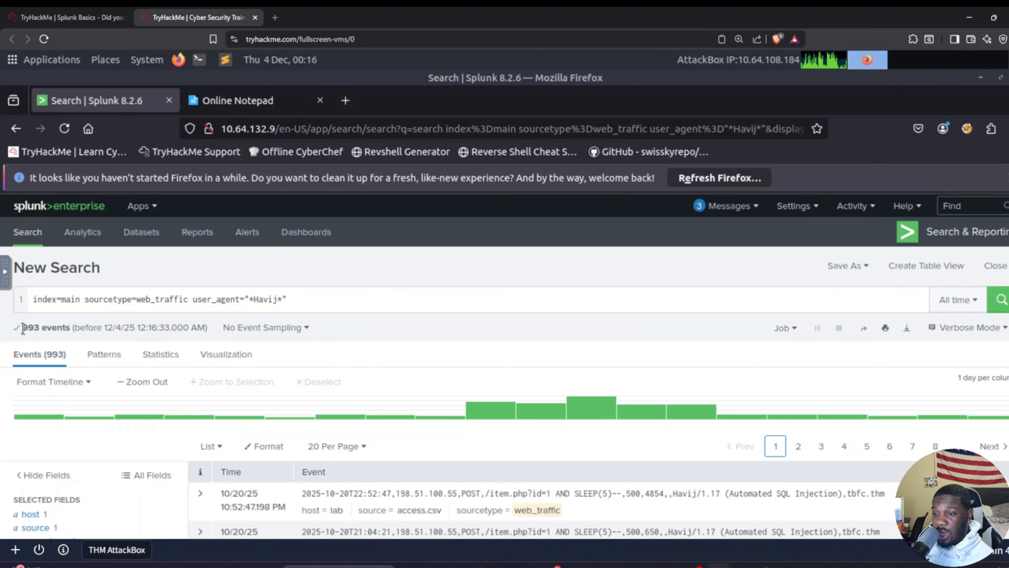
drag(22, 329, 66, 329)
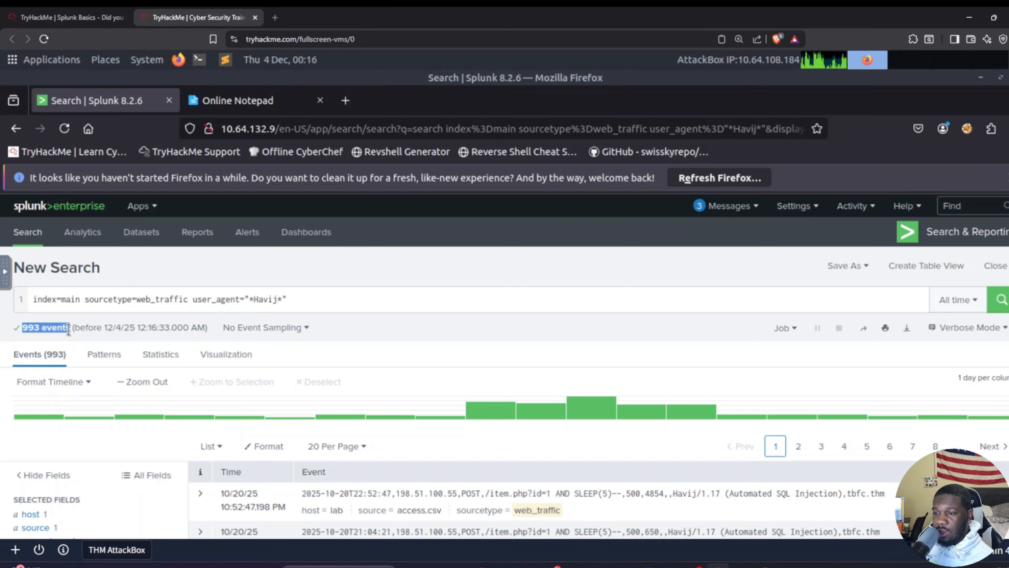
Step: Switch to Online Notepad and enter 993 under the Havij user_agent event count question
click(278, 100)
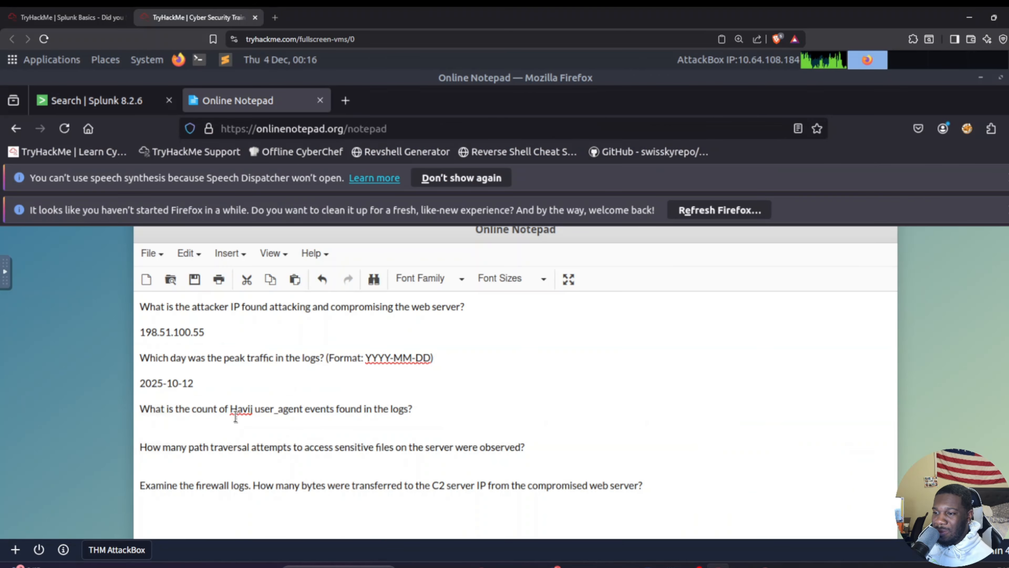
click(328, 422)
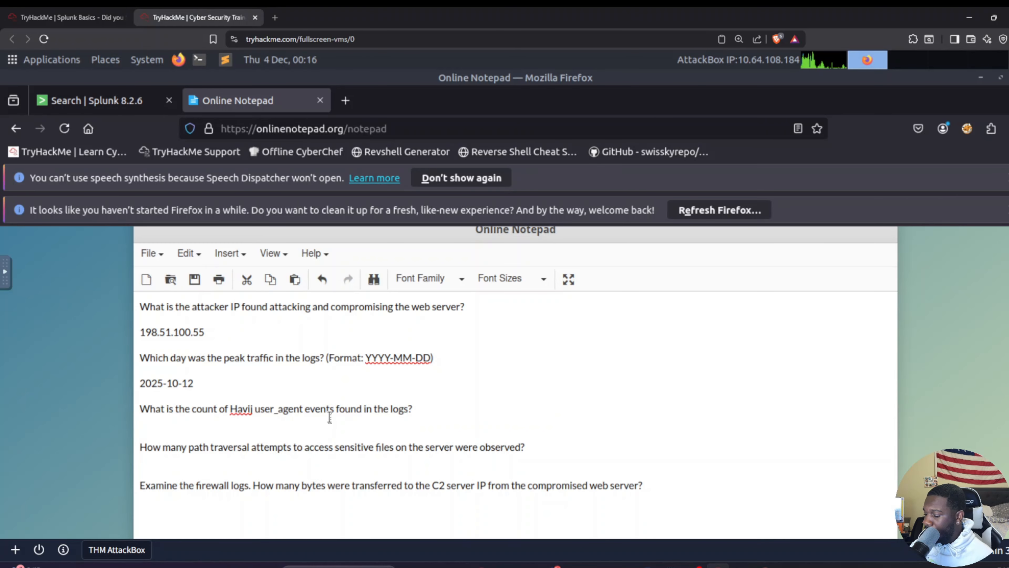
text(993)
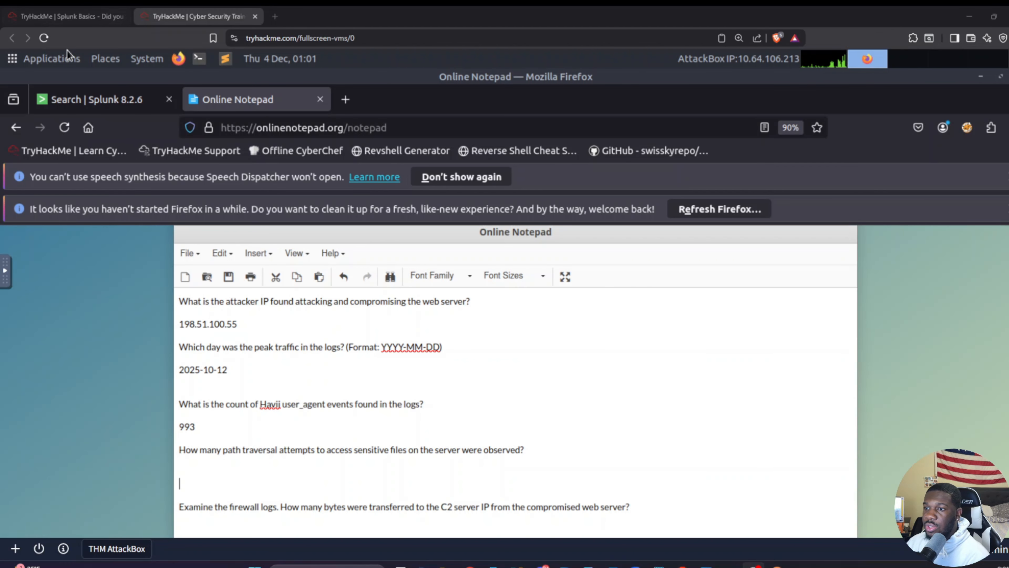
Step: Switch to Splunk and clear the Havij user agent query from the search
click(90, 104)
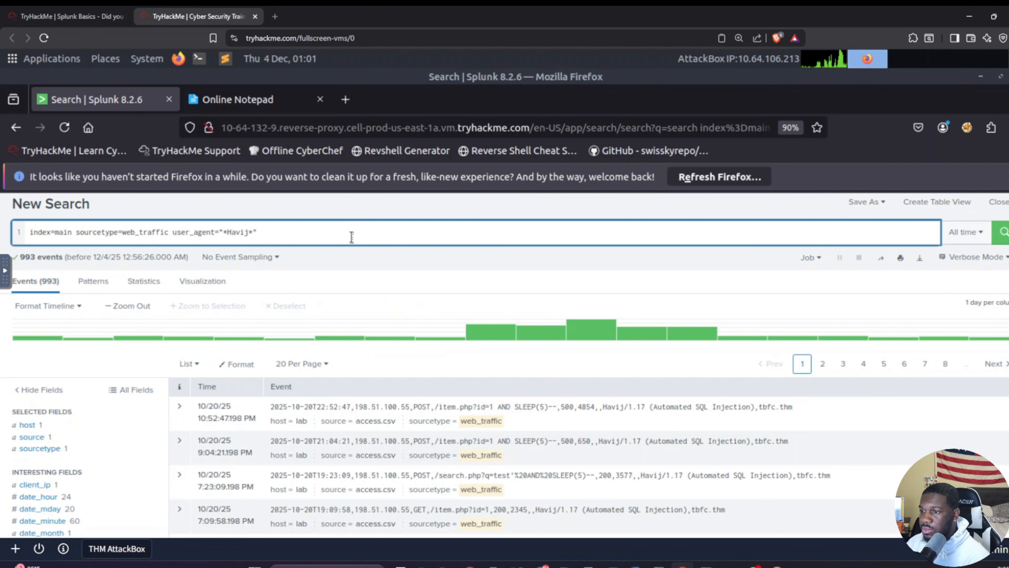
key(ctrl+a)
key(BackSpace)
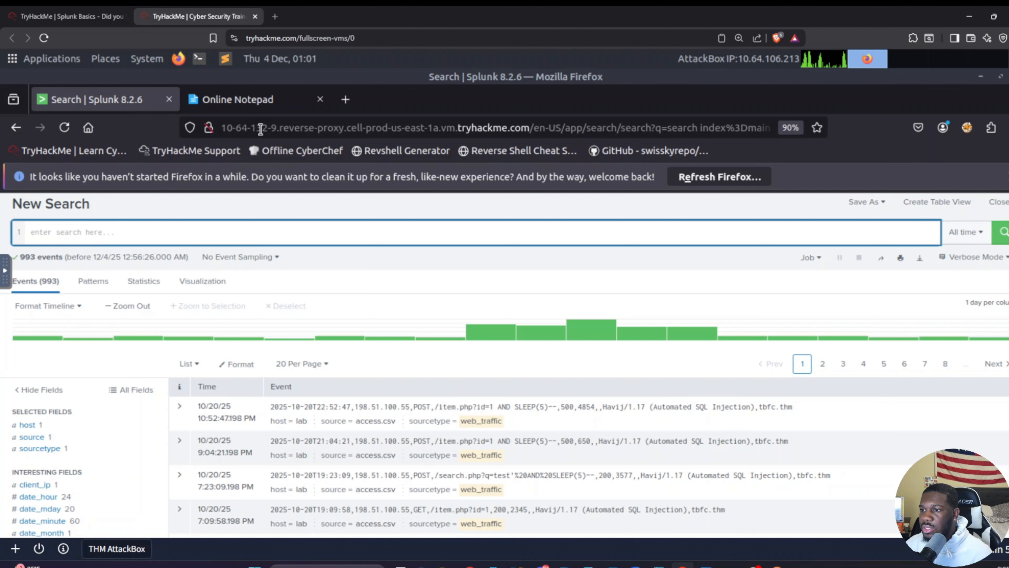
Step: Switch to Online Notepad, write the example path ../../etc/passwd under the path traversal question and delete it again
click(237, 99)
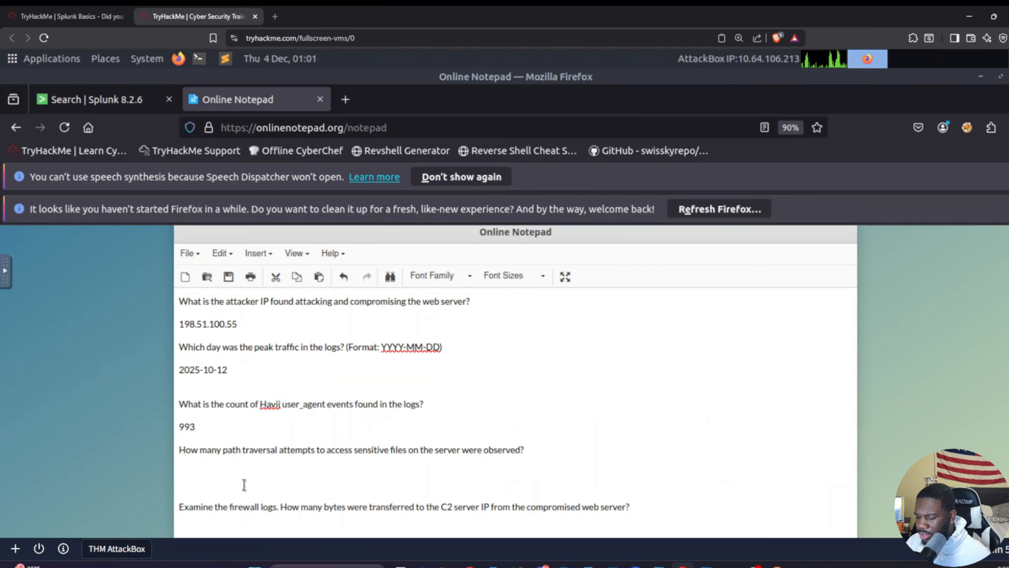
key(BackSpace)
text(..)
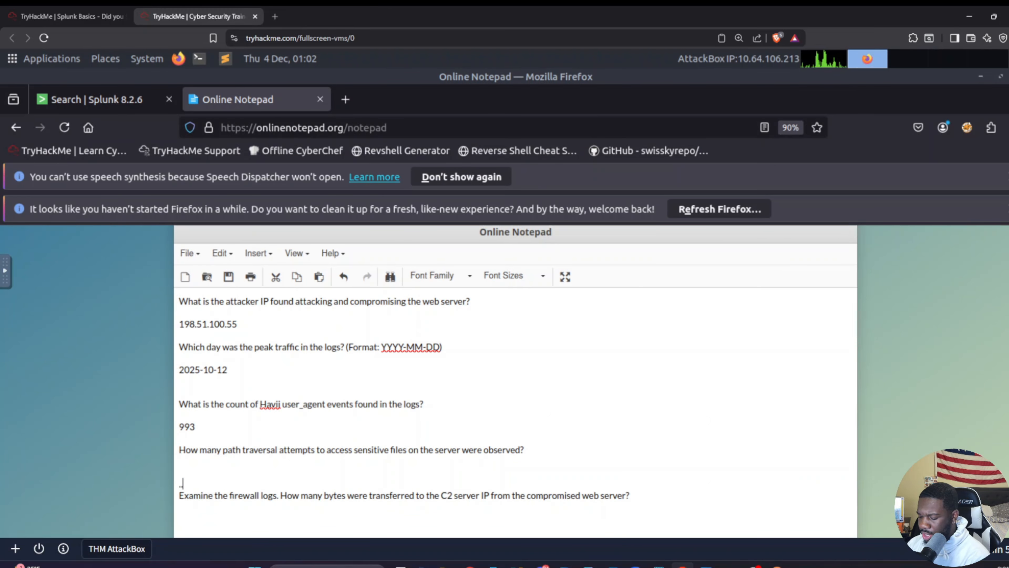
text(/../)
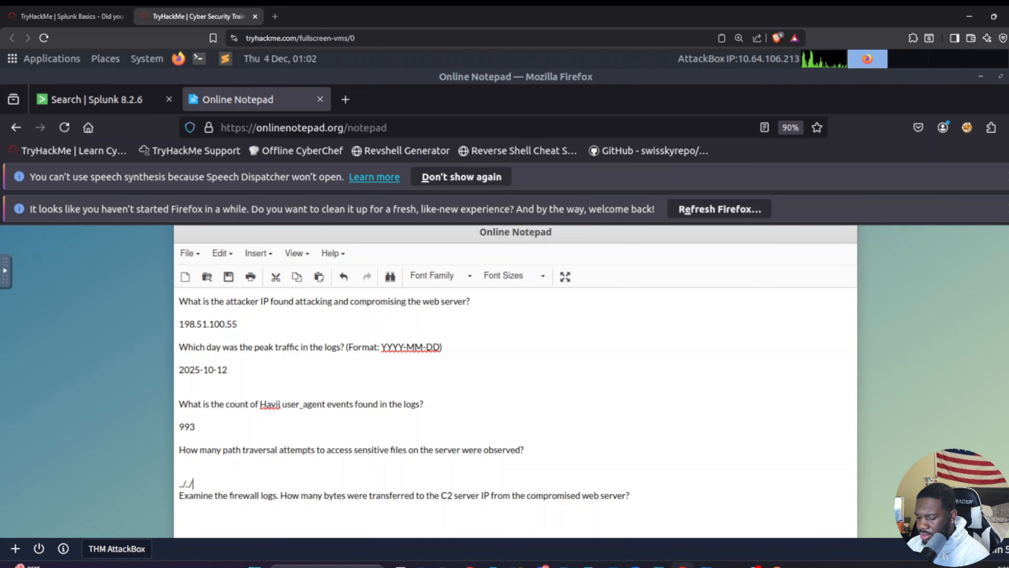
text(etc/pas)
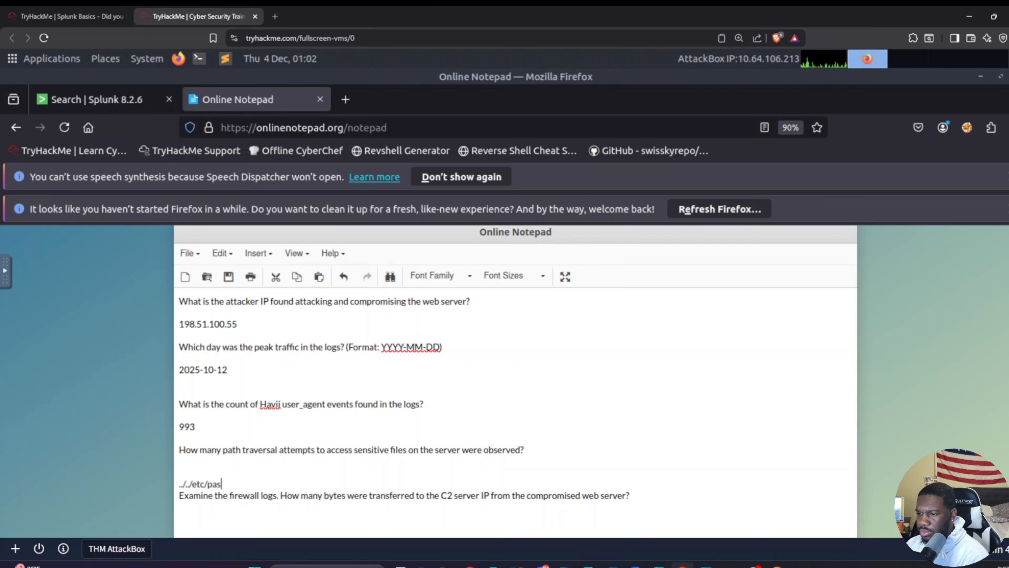
text(swd)
key(Return)
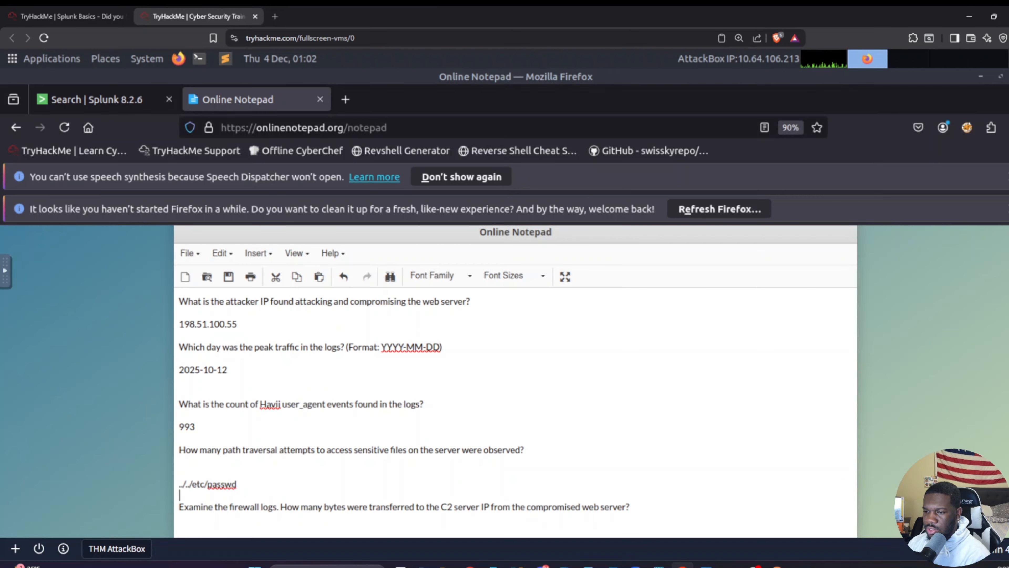
key(shift+Home)
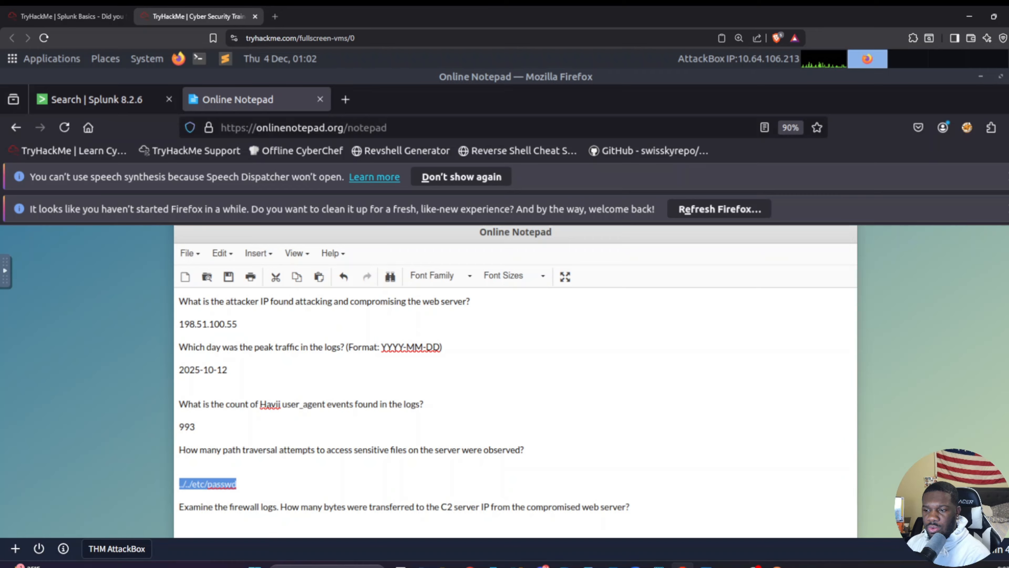
key(BackSpace)
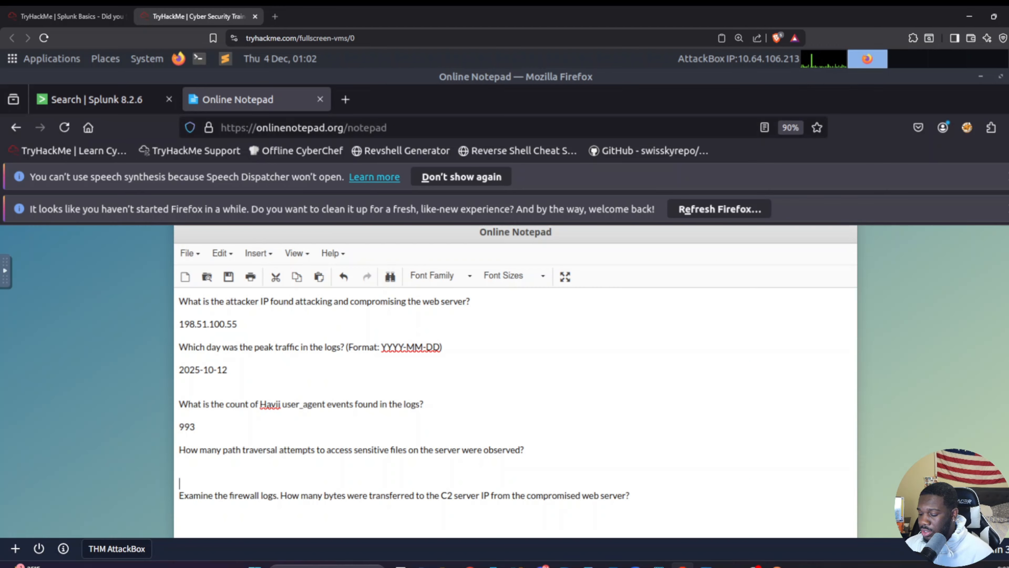
Step: Write the shorter traversal sequence ../.. under the path traversal question and remove it again
text(.)
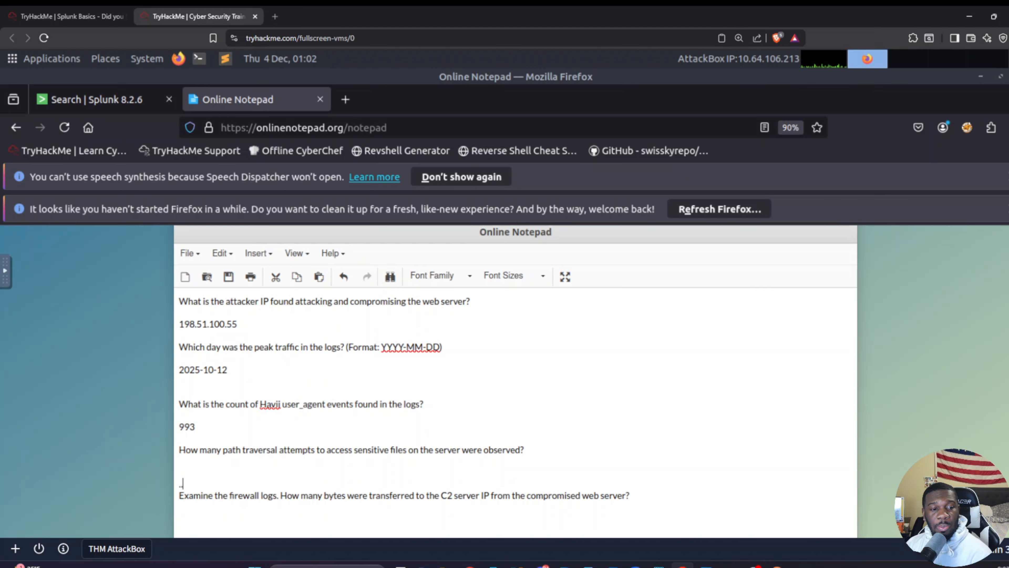
text(.)
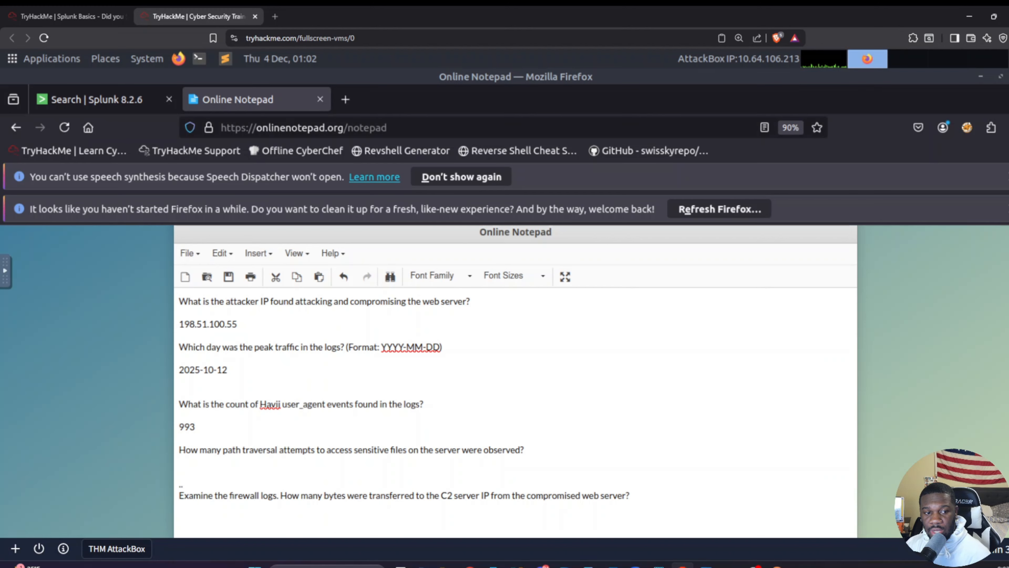
text(/..)
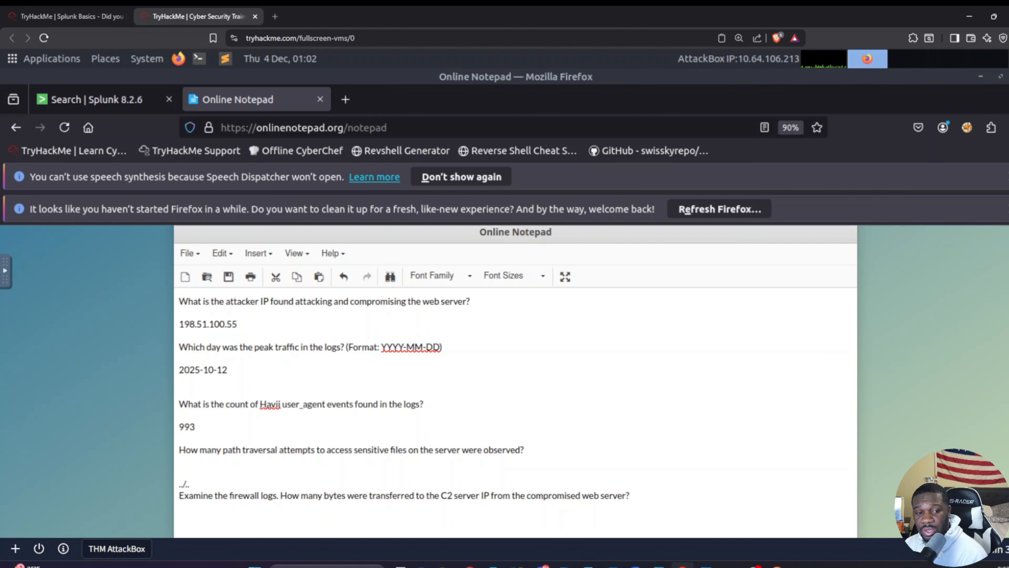
key(shift+Home)
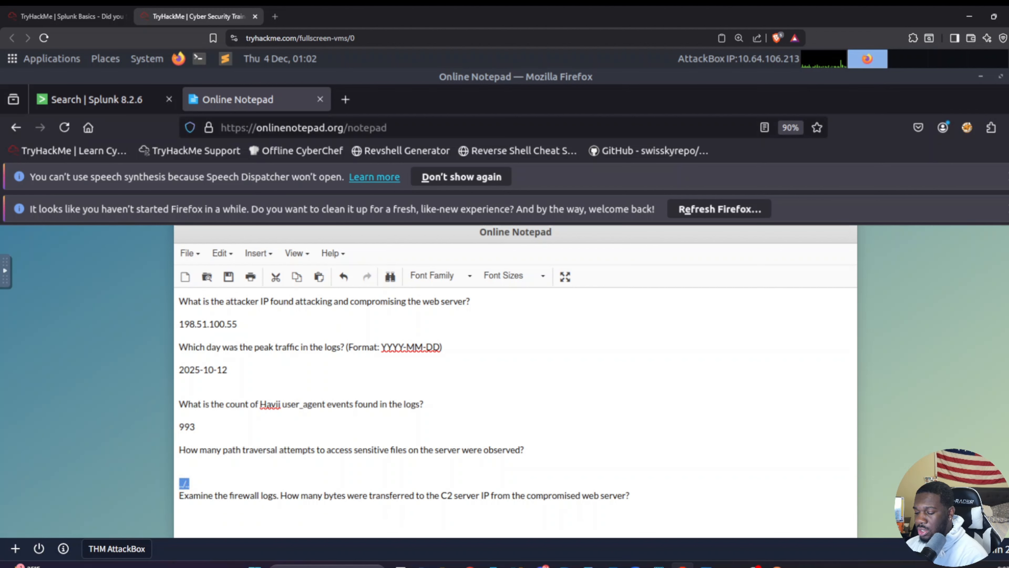
key(BackSpace)
Step: Note the example web root path var/www/html under the path traversal question
text(va)
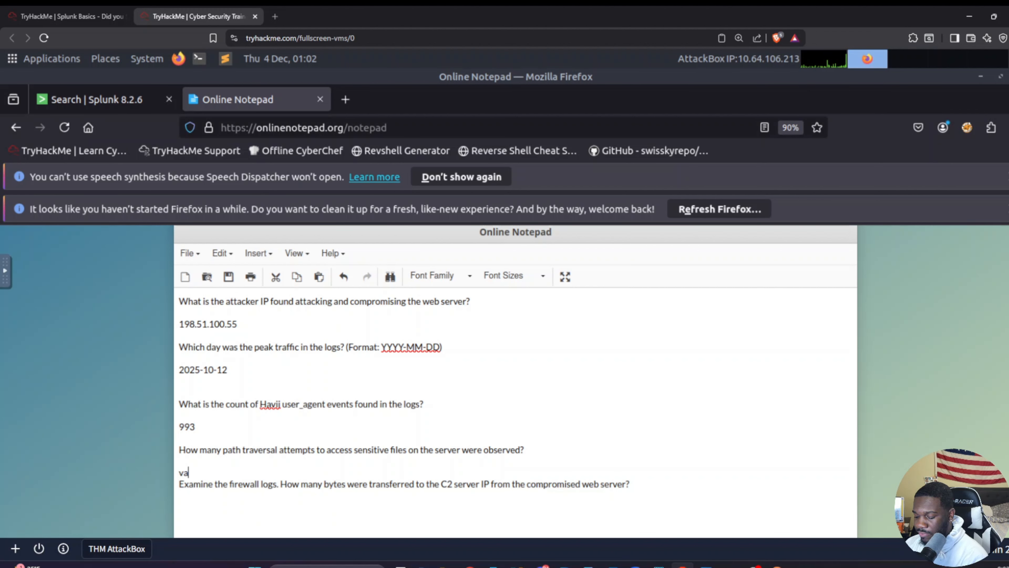
text(r/www)
key(BackSpace)
key(BackSpace)
key(BackSpace)
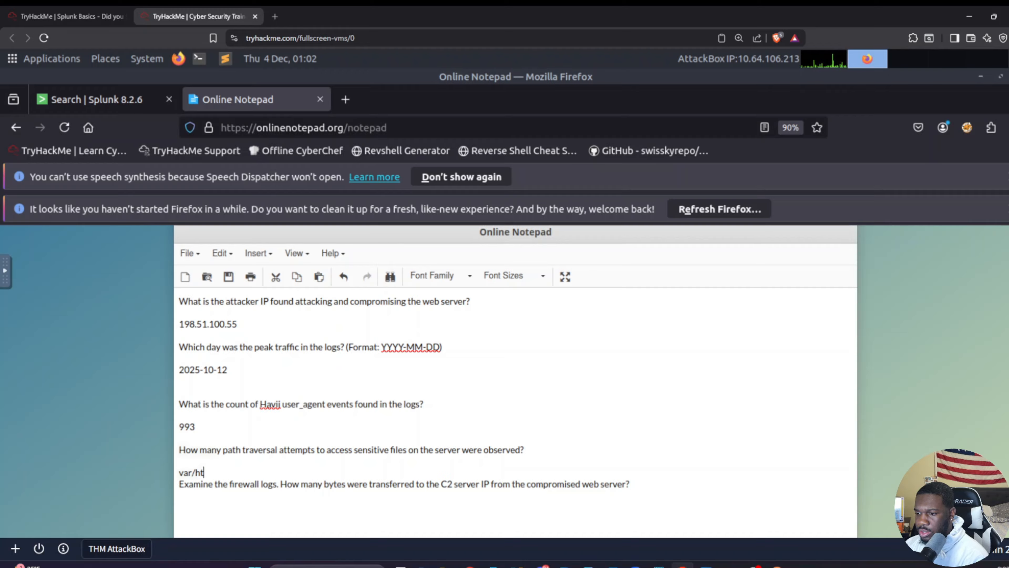
text(www/)
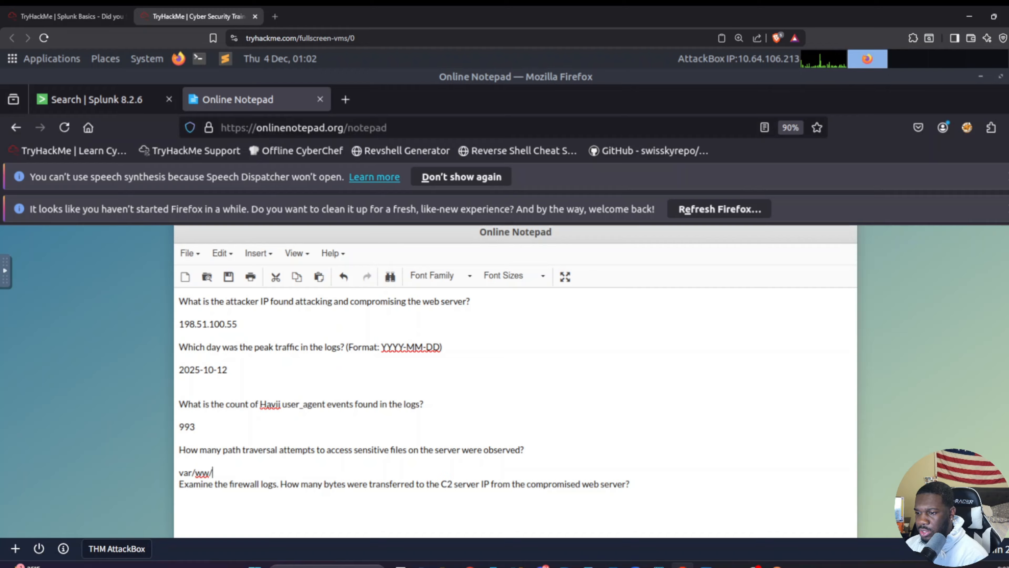
key(BackSpace)
text(w/html)
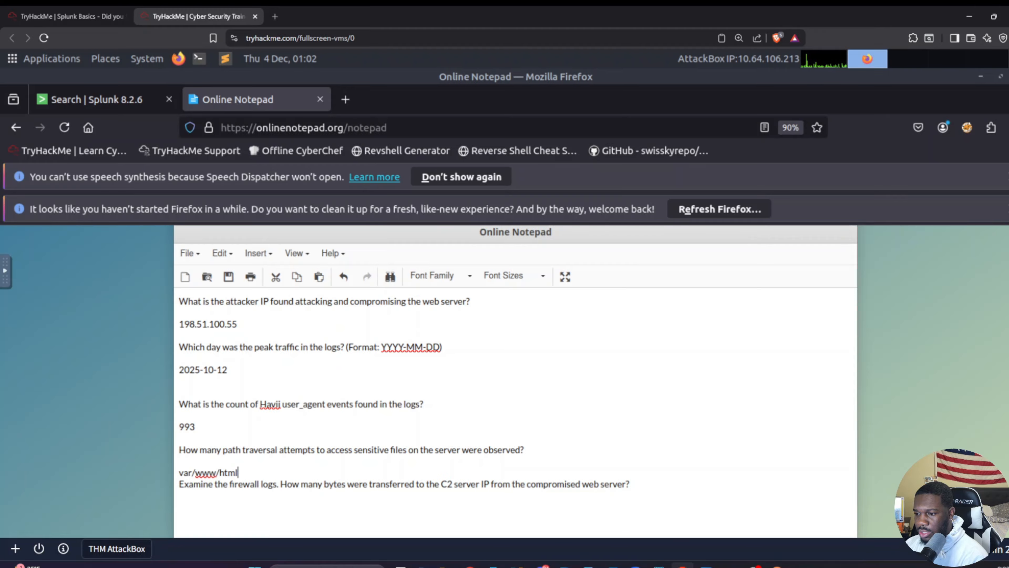
Step: Add the traversal sequence .. / ../ and the target path /etc/passwd on separate lines below var/www/html
key(Return)
text(cd)
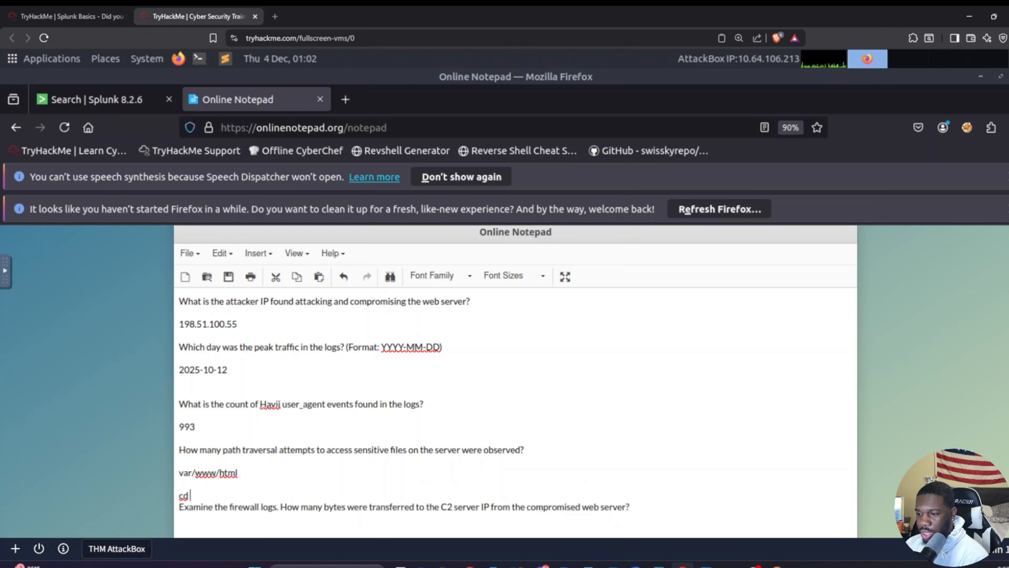
key(BackSpace)
key(BackSpace)
key(BackSpace)
key(BackSpace)
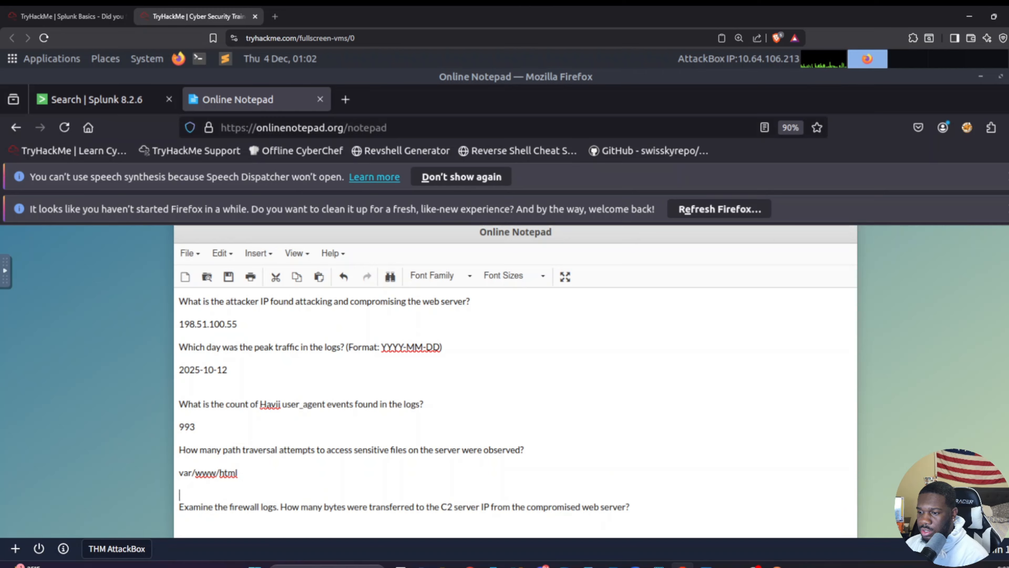
text(..)
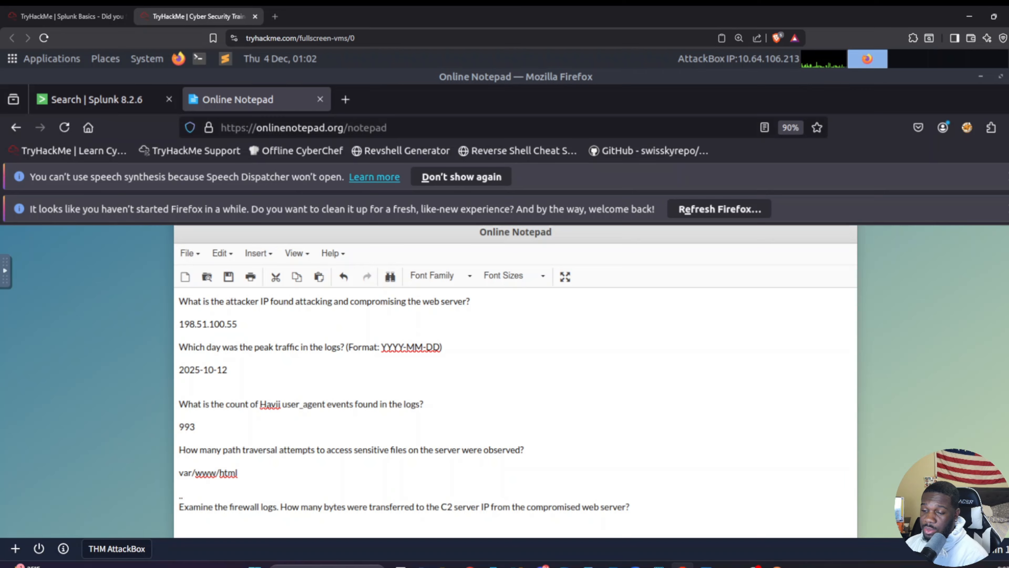
text(/)
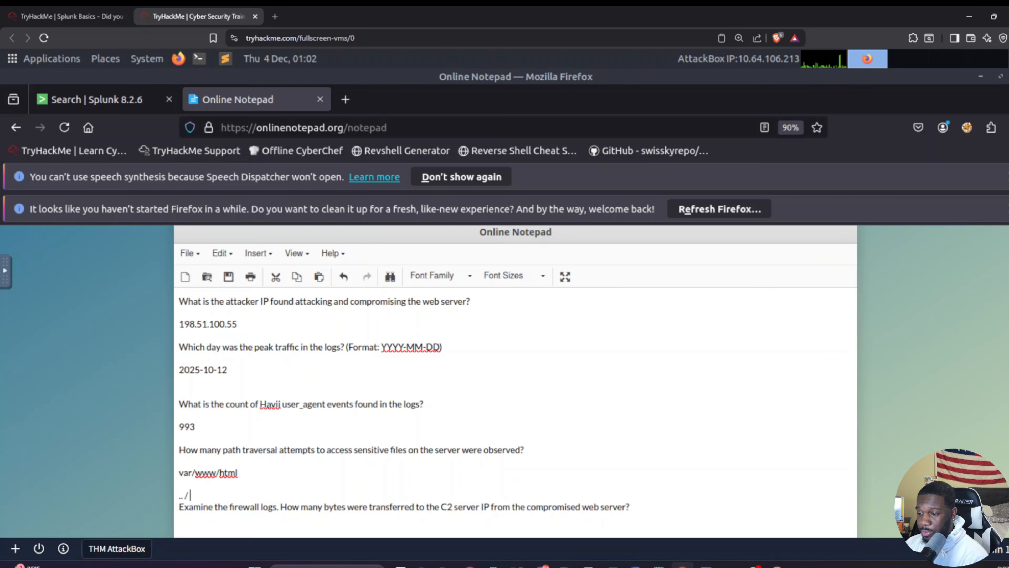
text(../)
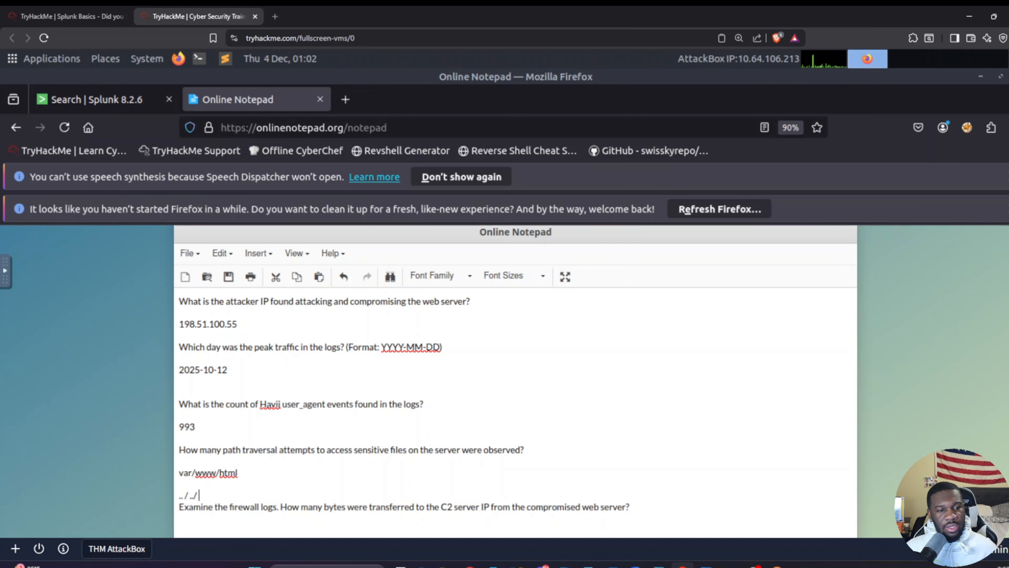
key(Return)
text(/et)
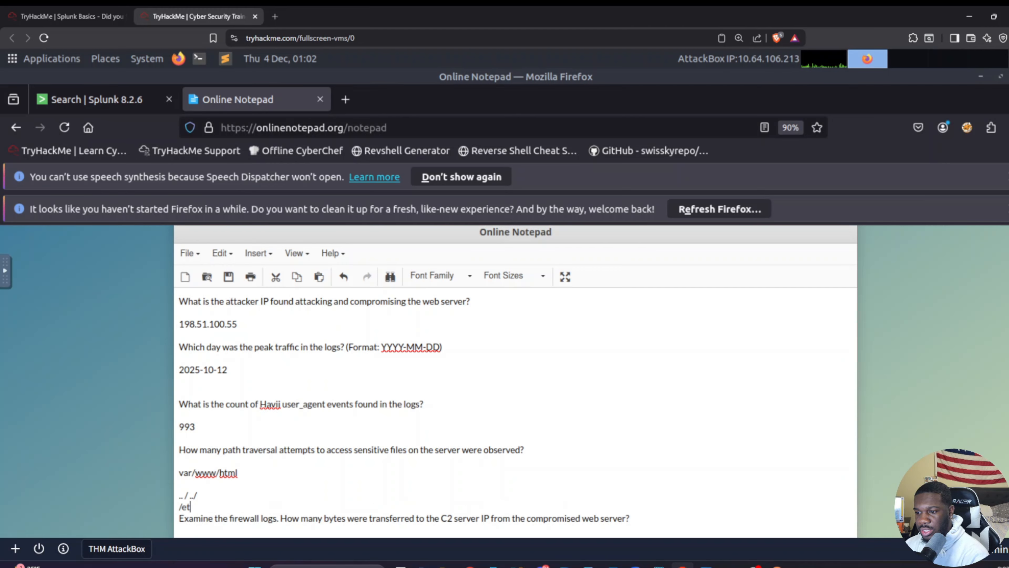
text(c/passwd)
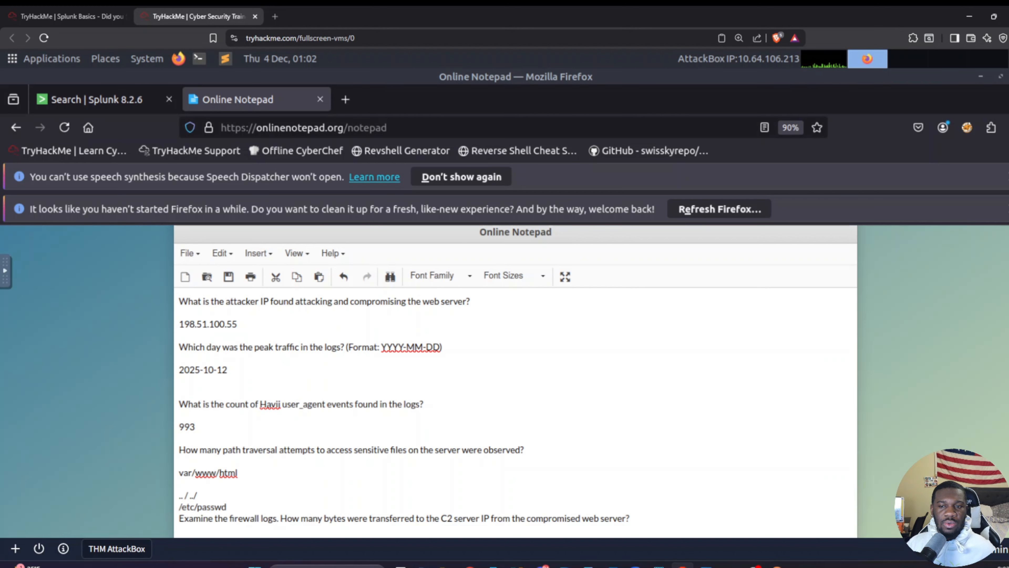
key(Return)
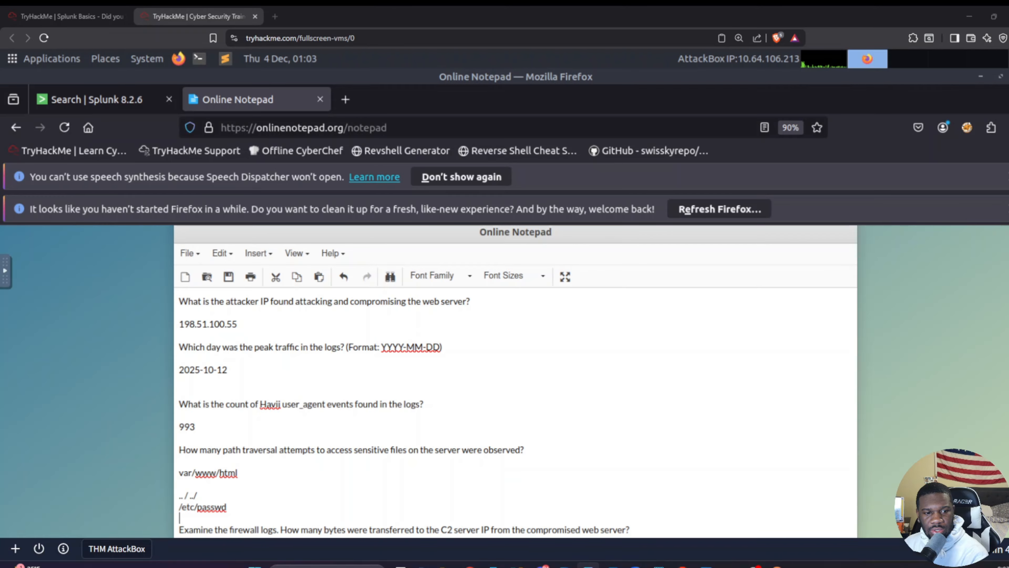
Step: Switch to Splunk and examine the client_ip and path filters in the web_traffic stats count search
click(107, 99)
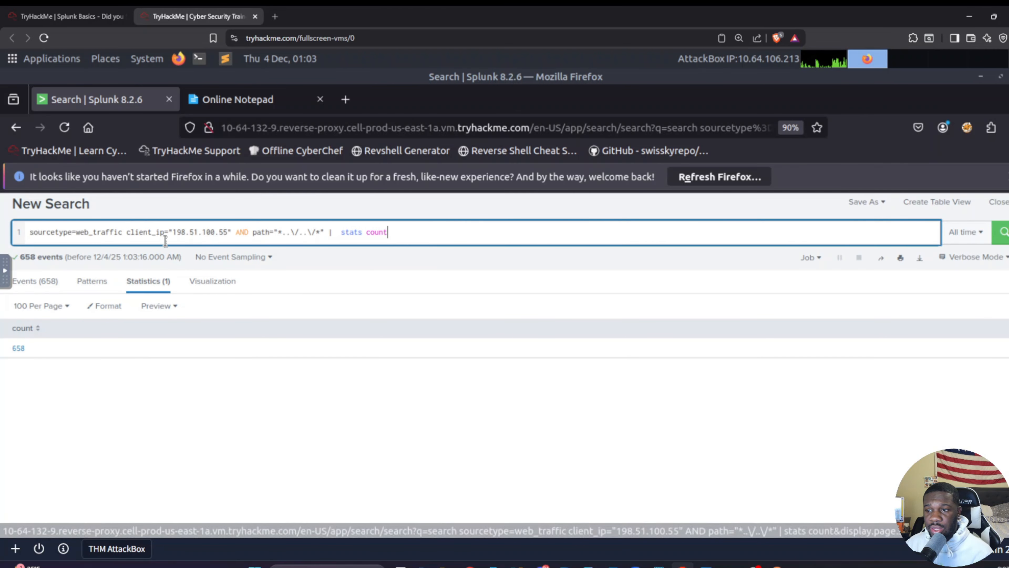
drag(169, 233, 229, 232)
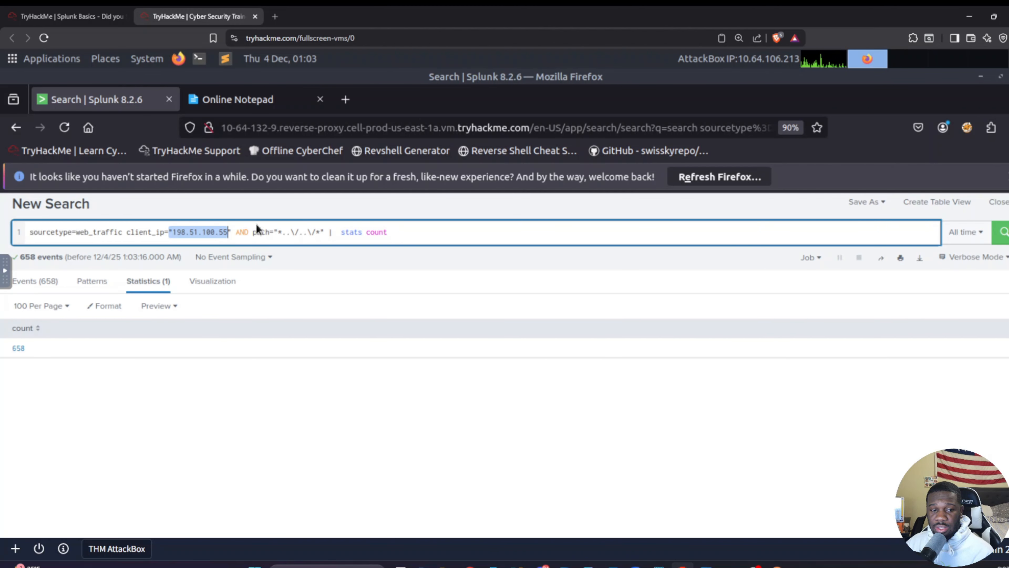
drag(257, 232, 307, 234)
click(307, 234)
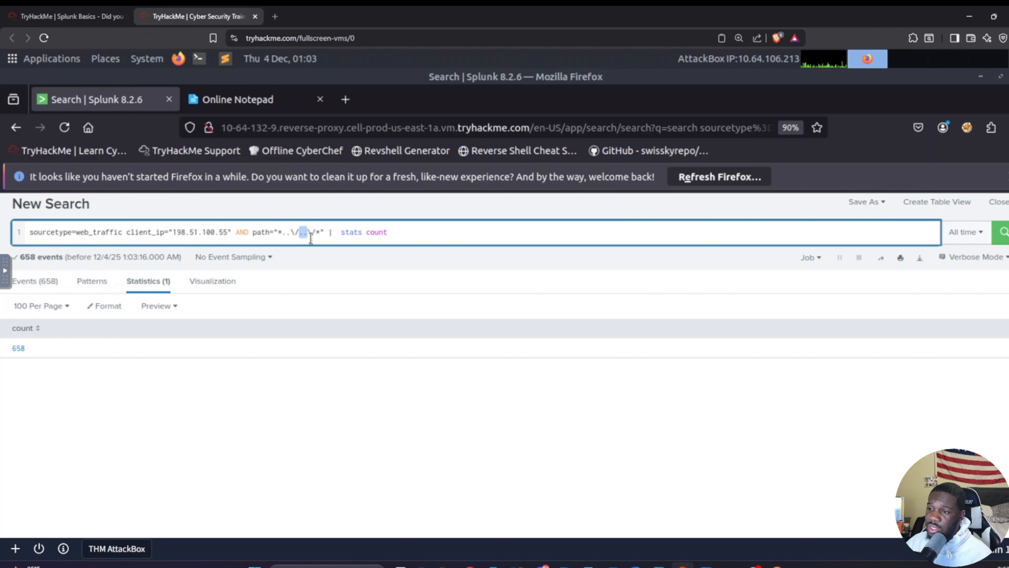
click(317, 234)
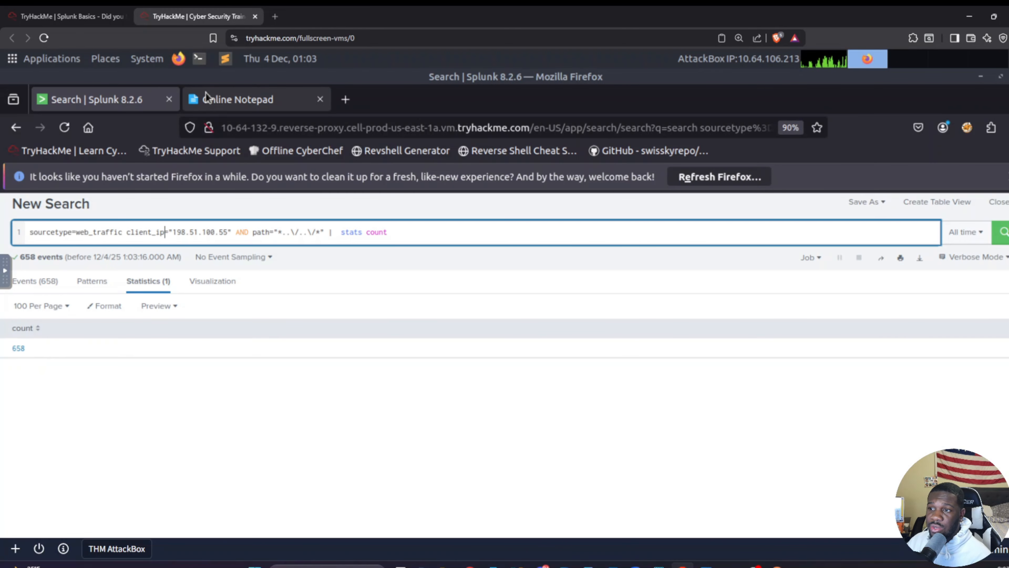
Step: Switch to Online Notepad and replace the example path notes under the path traversal question with 658
click(210, 100)
scroll(259, 477, down, 5)
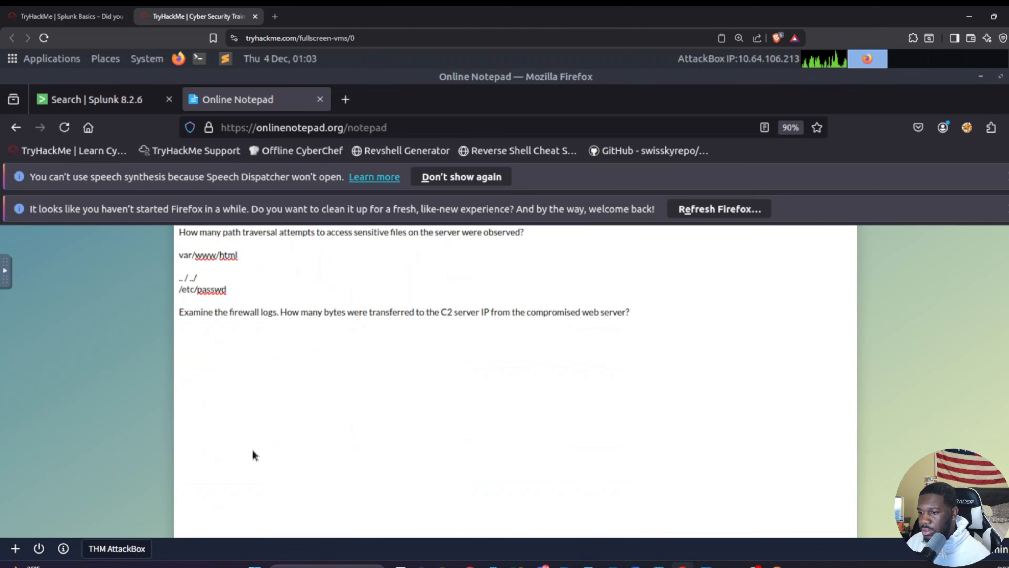
drag(227, 289, 174, 257)
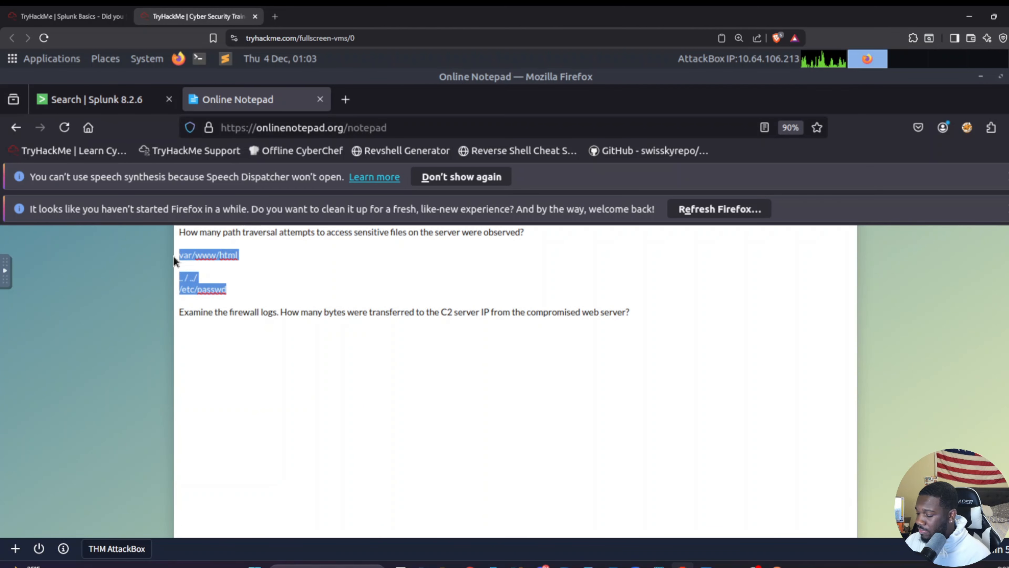
text(658)
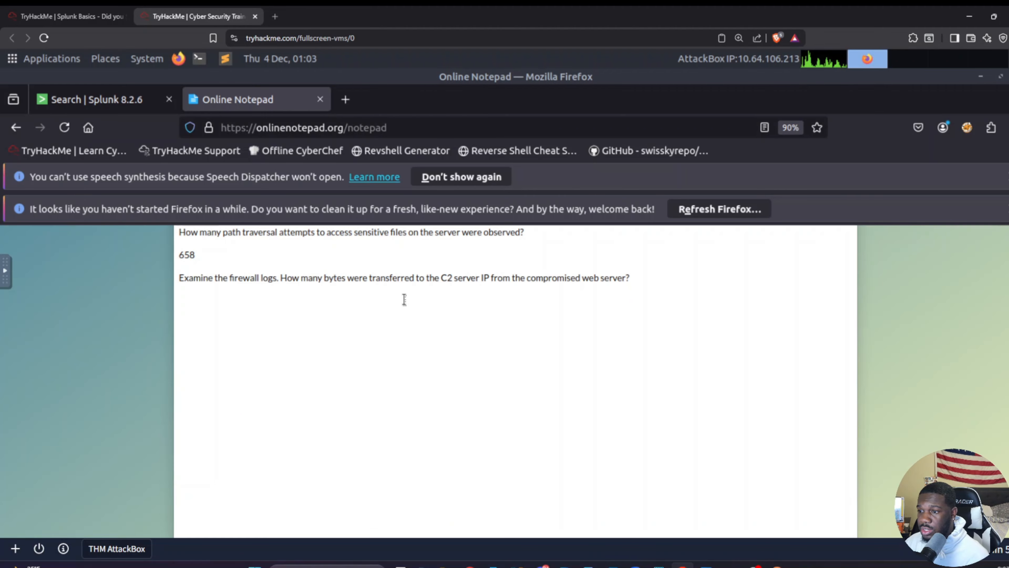
Step: Compare the firewall logs question in Online Notepad with the source type used in the current Splunk search
click(404, 300)
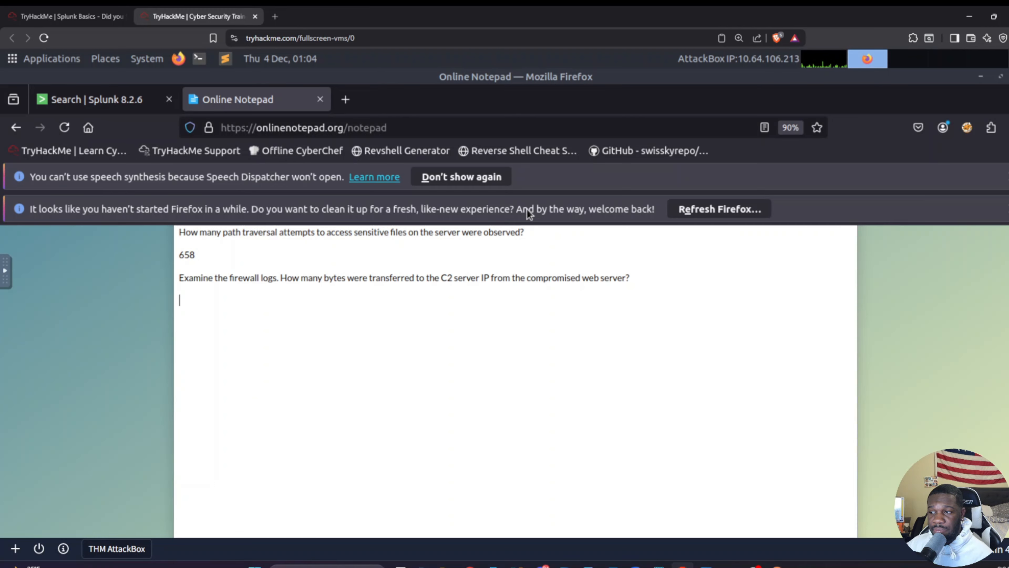
click(96, 107)
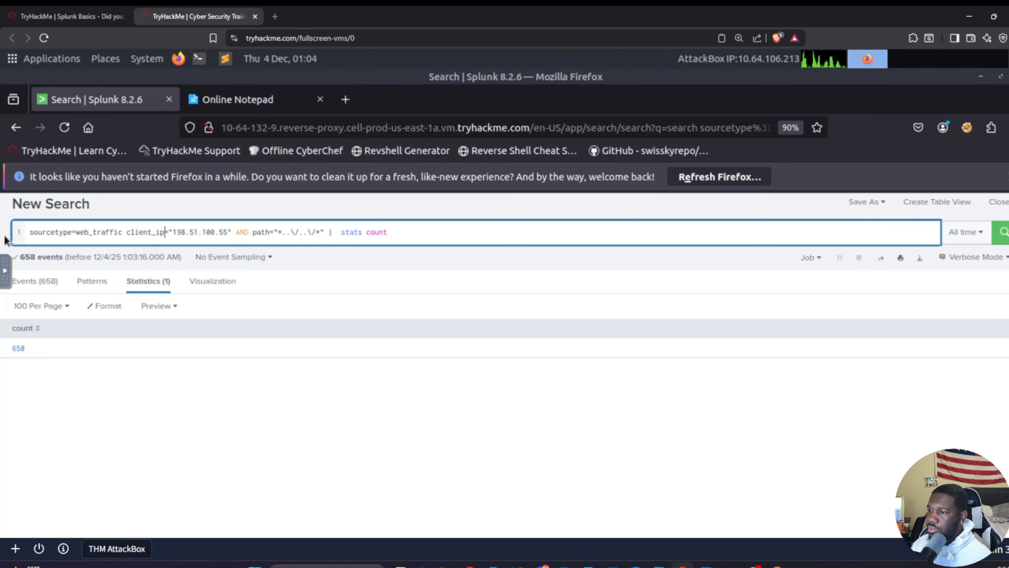
click(252, 103)
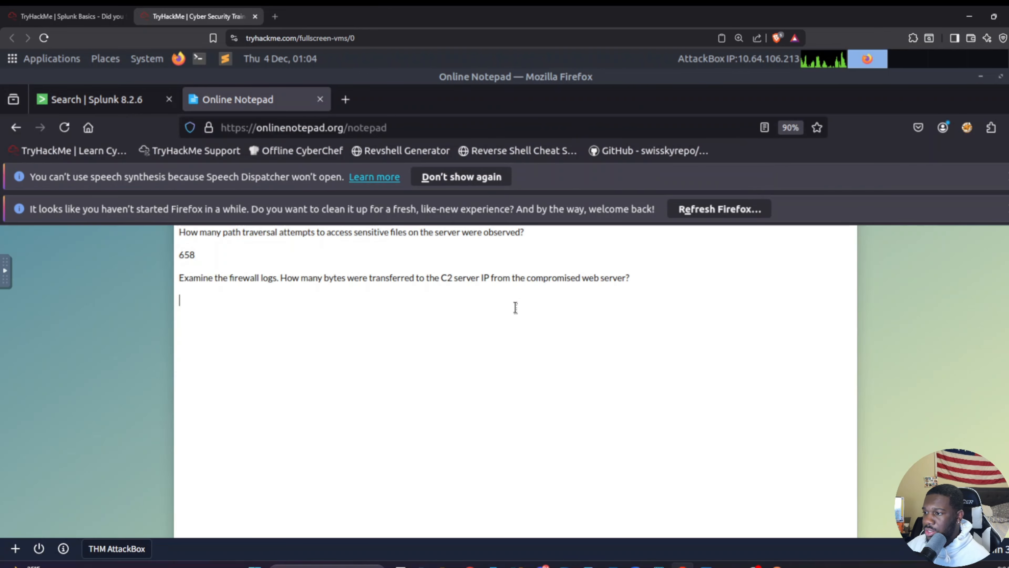
drag(279, 279, 175, 278)
click(260, 284)
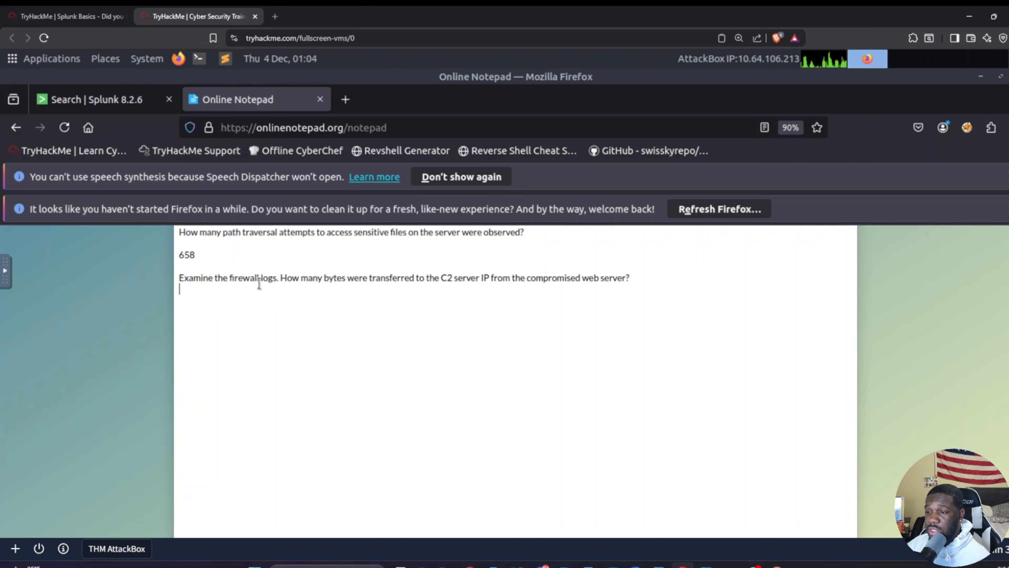
click(119, 105)
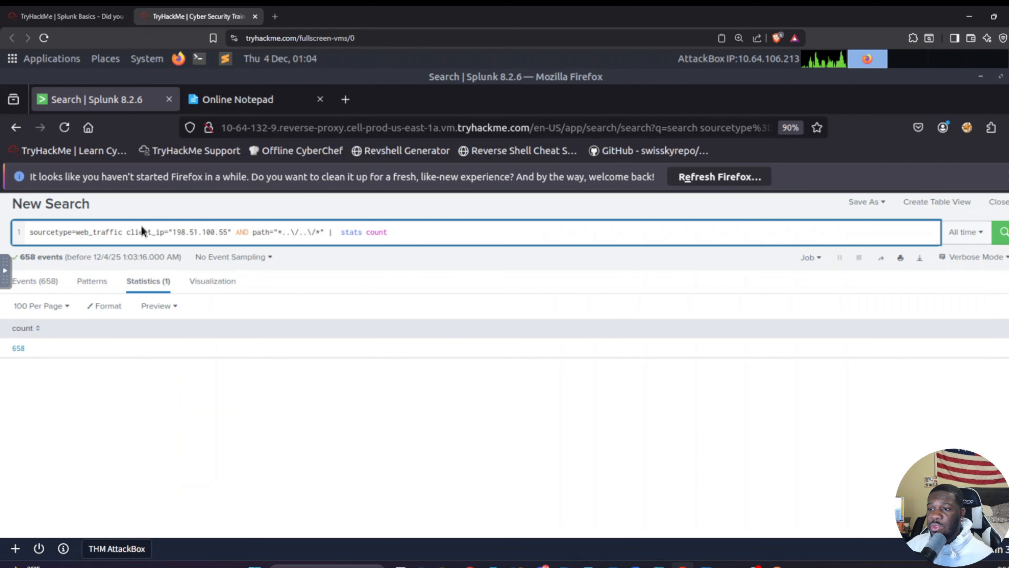
drag(122, 232, 76, 233)
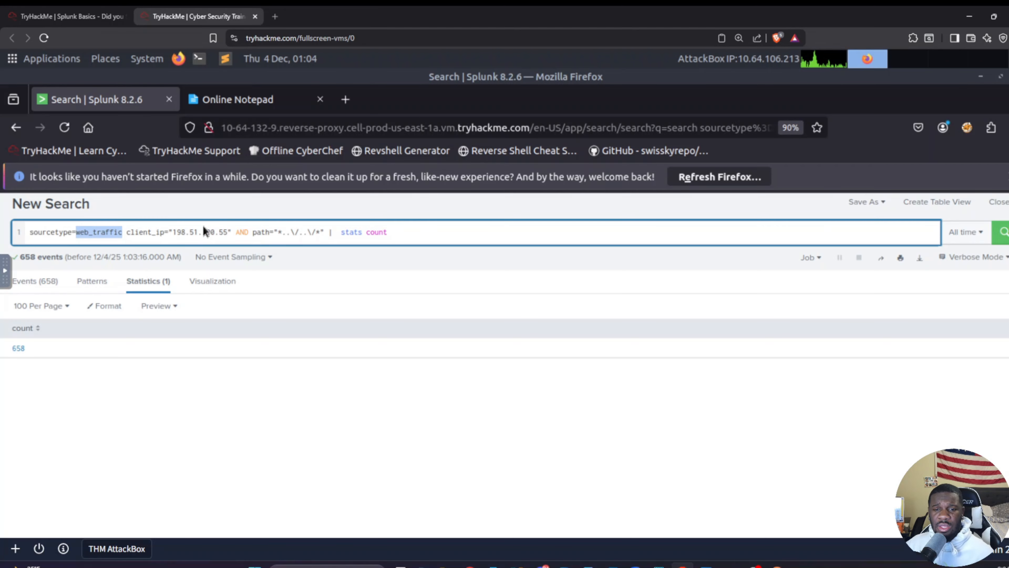
Step: Replace the Splunk search with a firewall_logs query for src_ip 10.10.1.5, dest_ip 198.51.100.55 and action ALLOWED
click(457, 203)
key(ctrl+a)
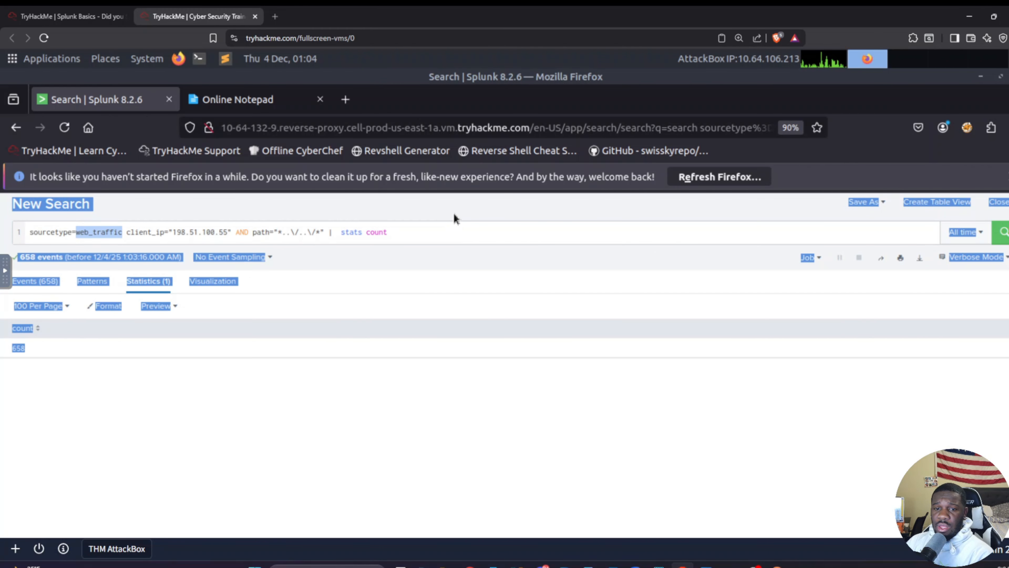
click(457, 235)
key(ctrl+a)
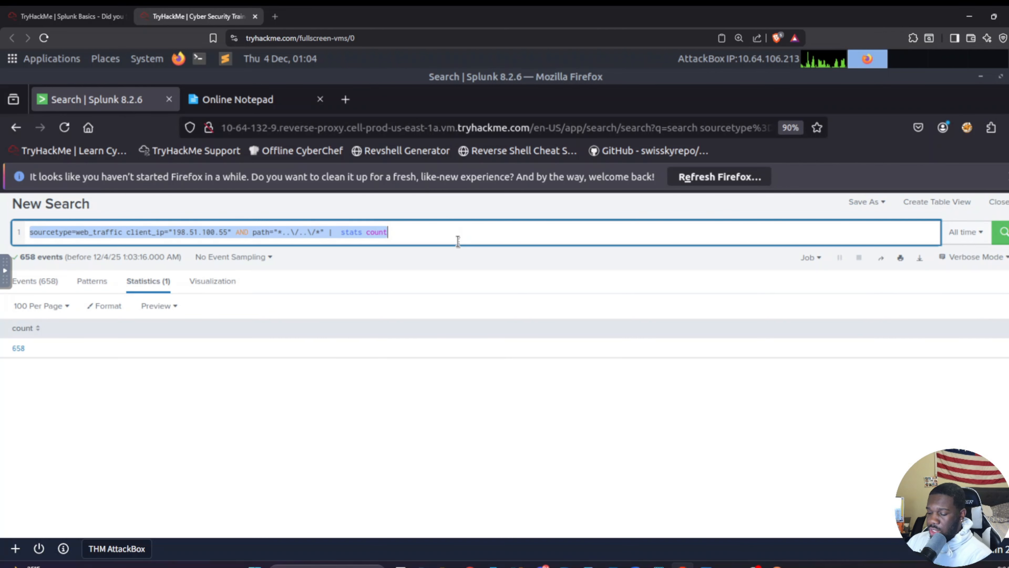
key(BackSpace)
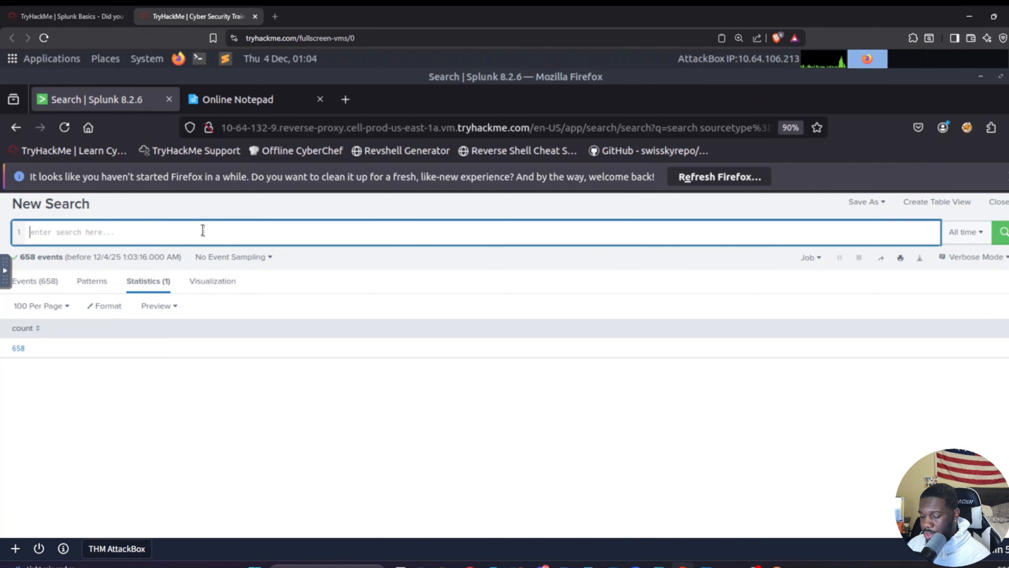
text(sourcetype=firewall_logs src_ip="10.10.1.5" dest_ip= "198.51.100.55" action="ALLOWED")
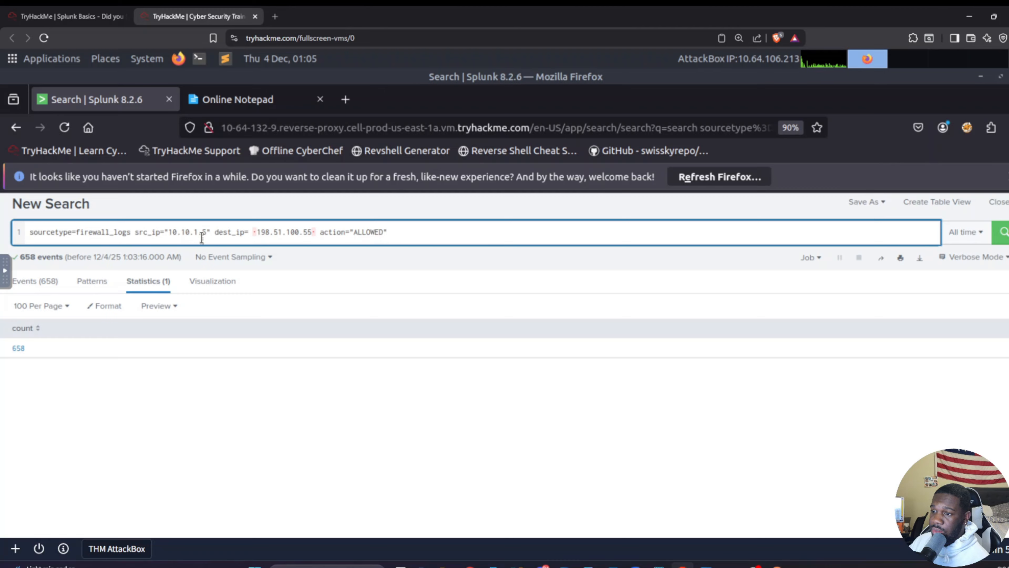
Step: Put straight double quotes around the dest_ip value 198.51.100.55, run the firewall search and review the returned events
click(260, 234)
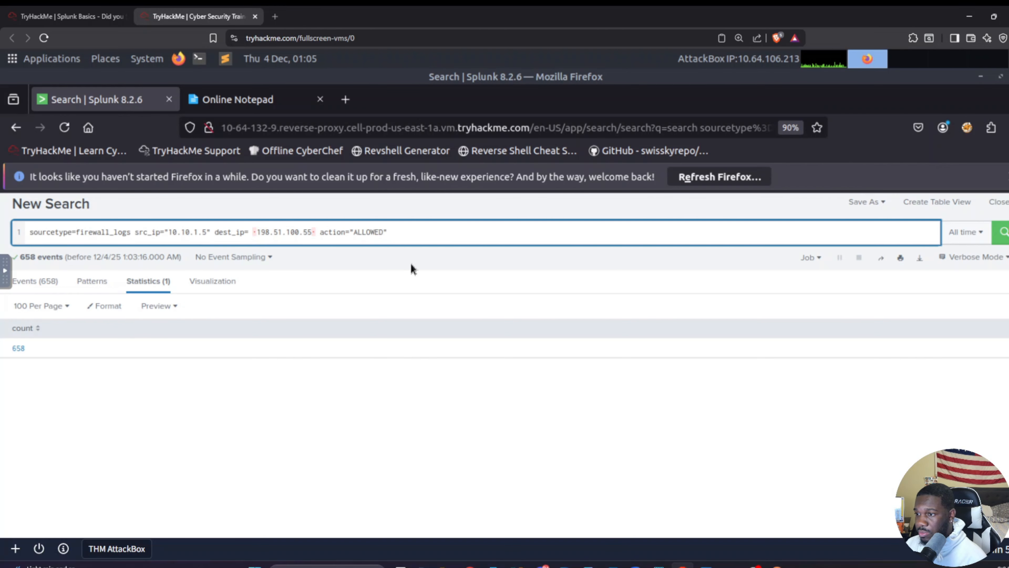
key(BackSpace)
key(BackSpace)
text("1)
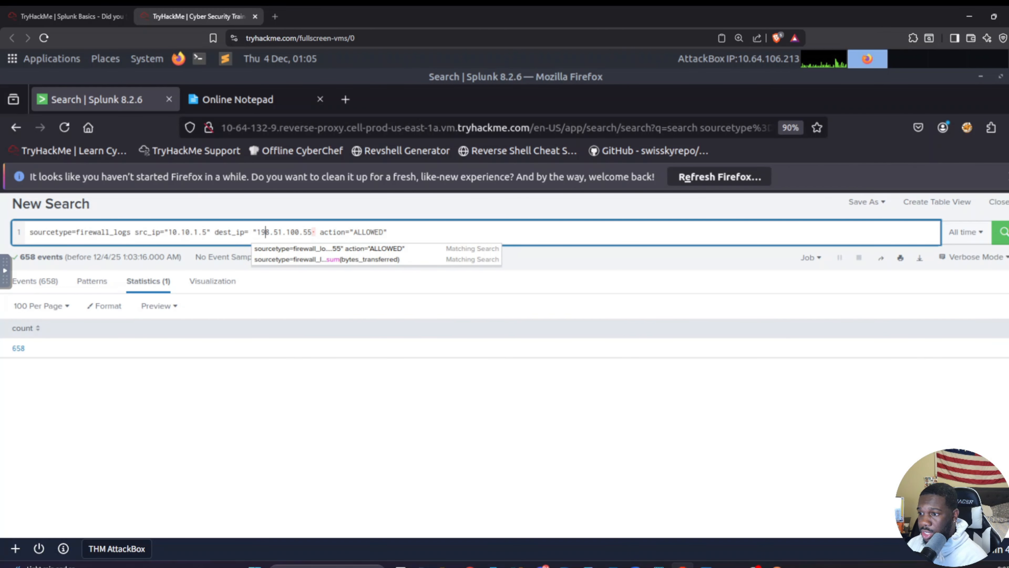
key(Right)
key(Right)
key(Right)
key(Right)
key(Right)
key(Right)
key(Right)
key(Right)
key(Right)
key(Right)
key(Right)
key(Right)
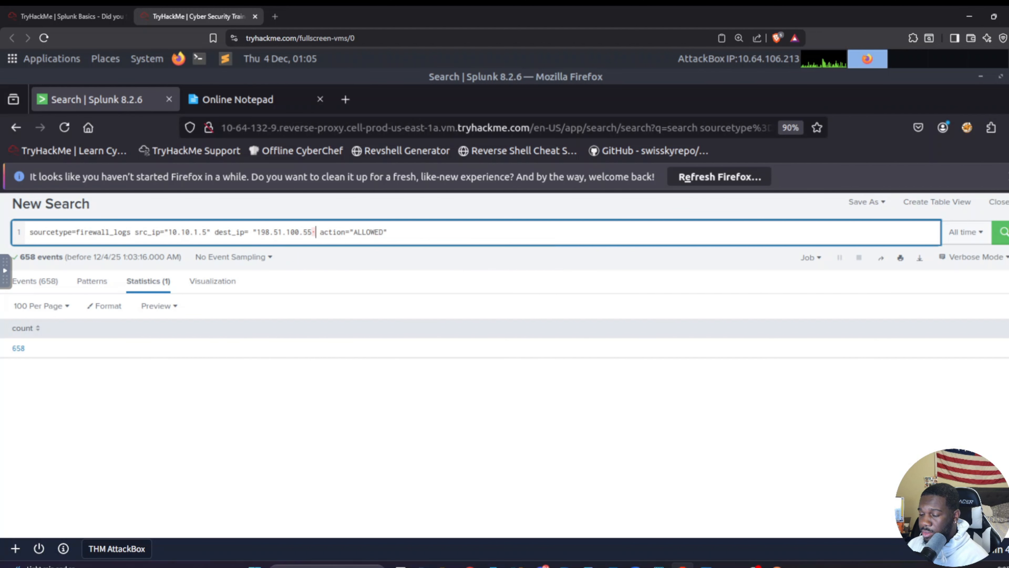
text(")
key(Return)
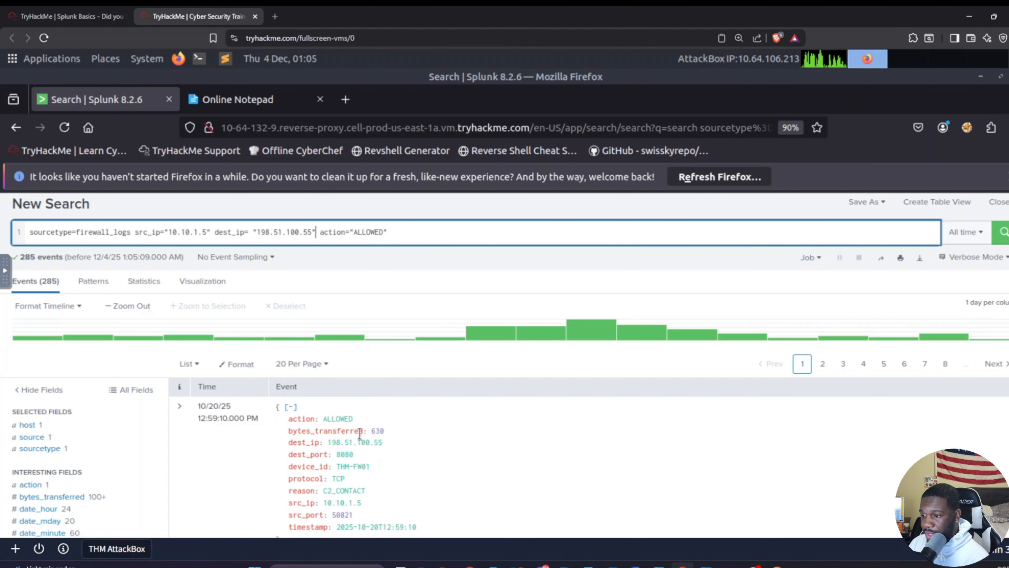
scroll(380, 436, down, 5)
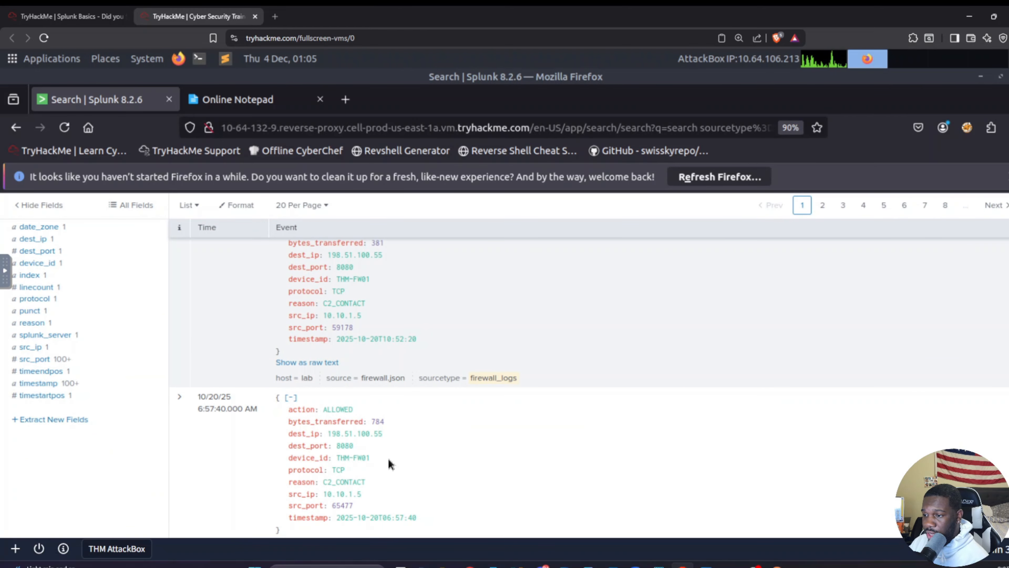
scroll(387, 461, up, 5)
Step: Extend the firewall search with | stats sum(bytes_transferred) and run it
click(437, 292)
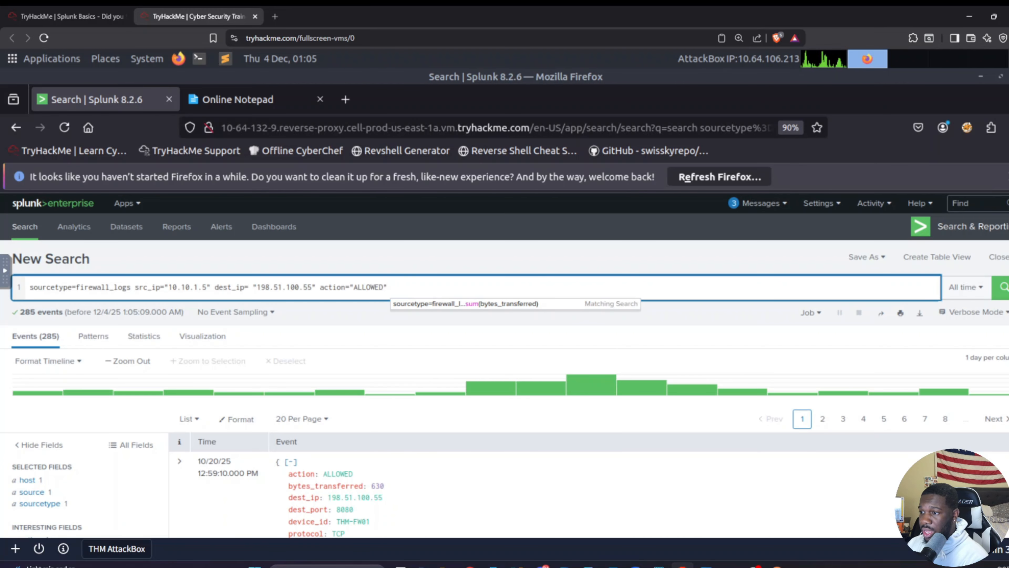
text(|)
key(BackSpace)
key(BackSpace)
key(BackSpace)
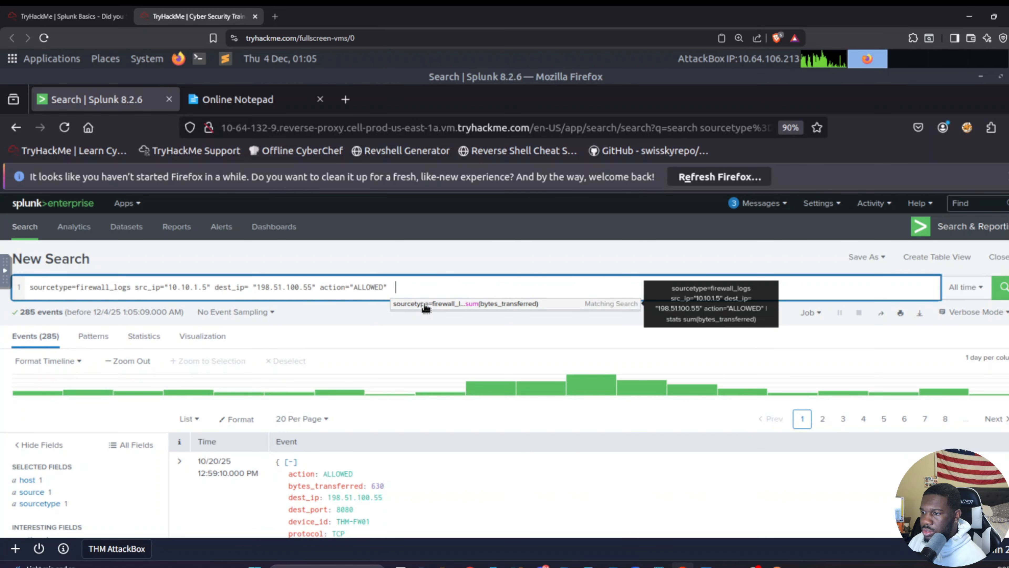
click(424, 305)
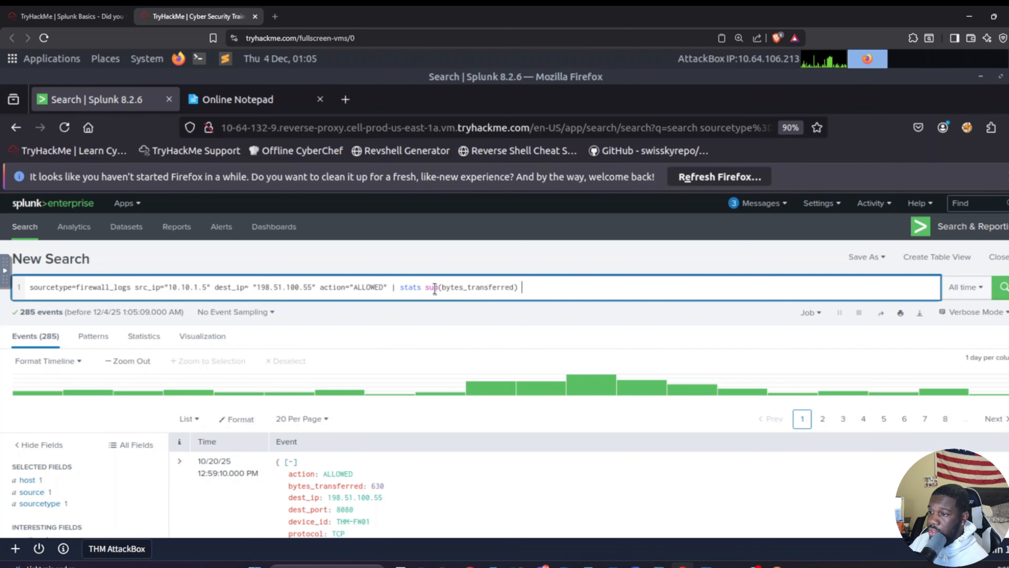
key(Return)
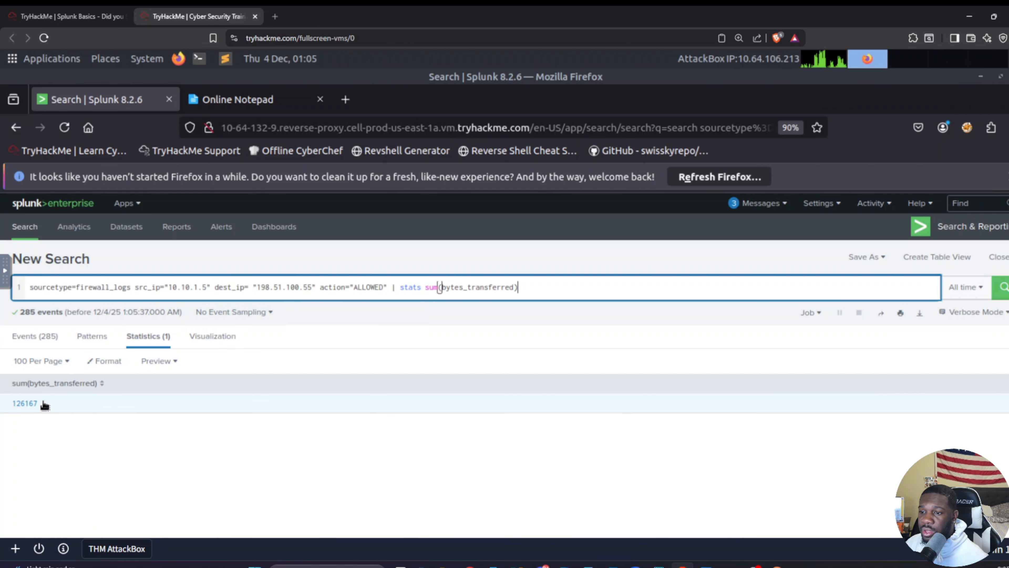
Step: Copy the transferred bytes total 126167 from Splunk into Online Notepad under the firewall logs question
drag(41, 404, 13, 405)
key(ctrl+c)
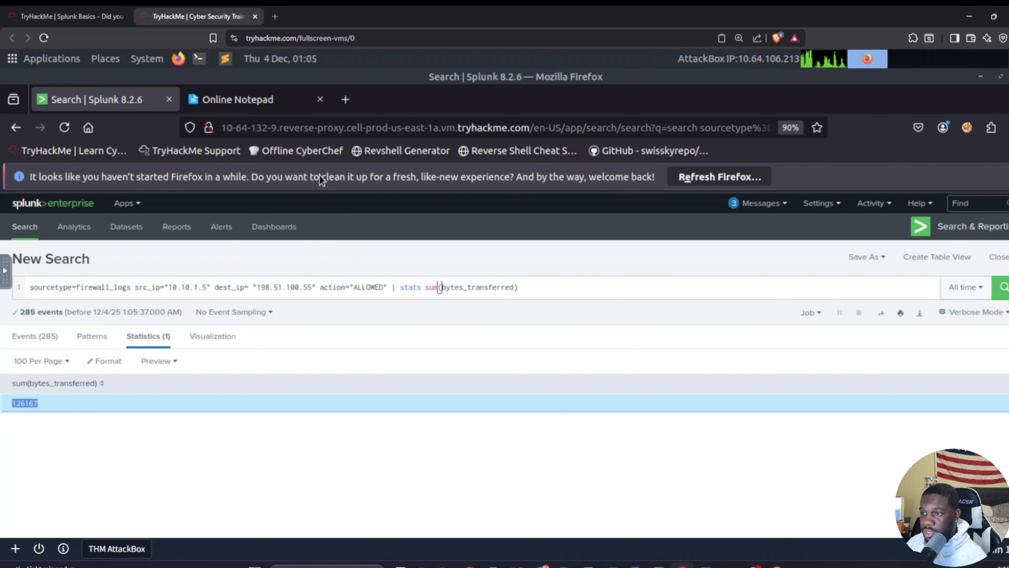
click(256, 103)
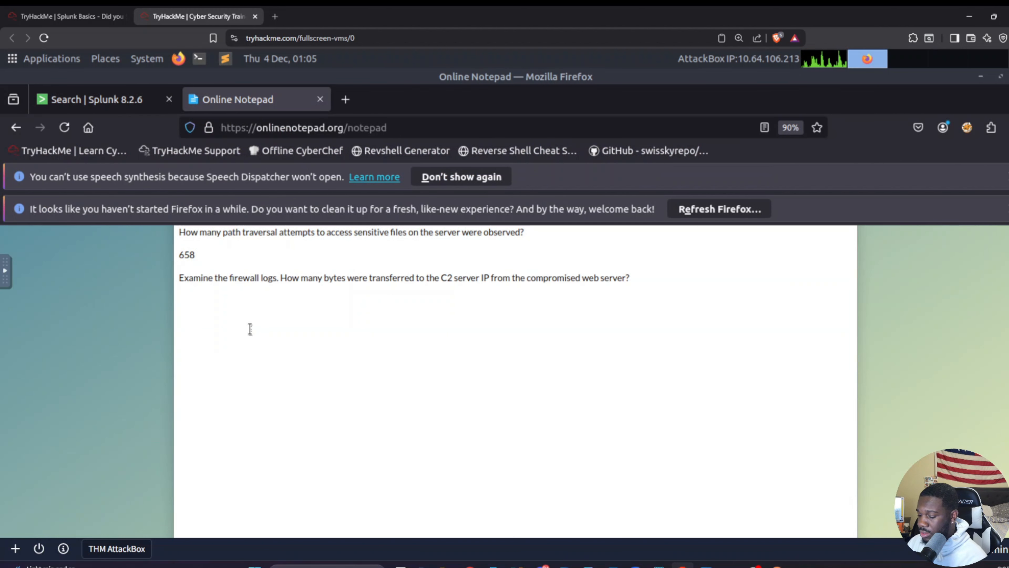
key(Return)
Step: Switch to the TryHackMe room page, hide the split-screen machine view and answer the attacker IP question with 198.51.100.55
scroll(256, 323, up, 6)
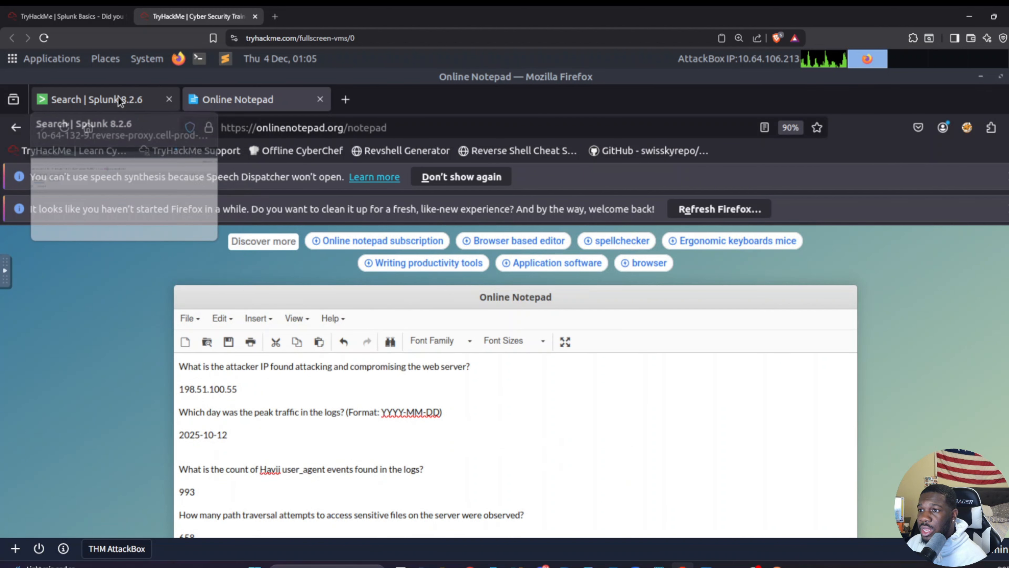
click(90, 18)
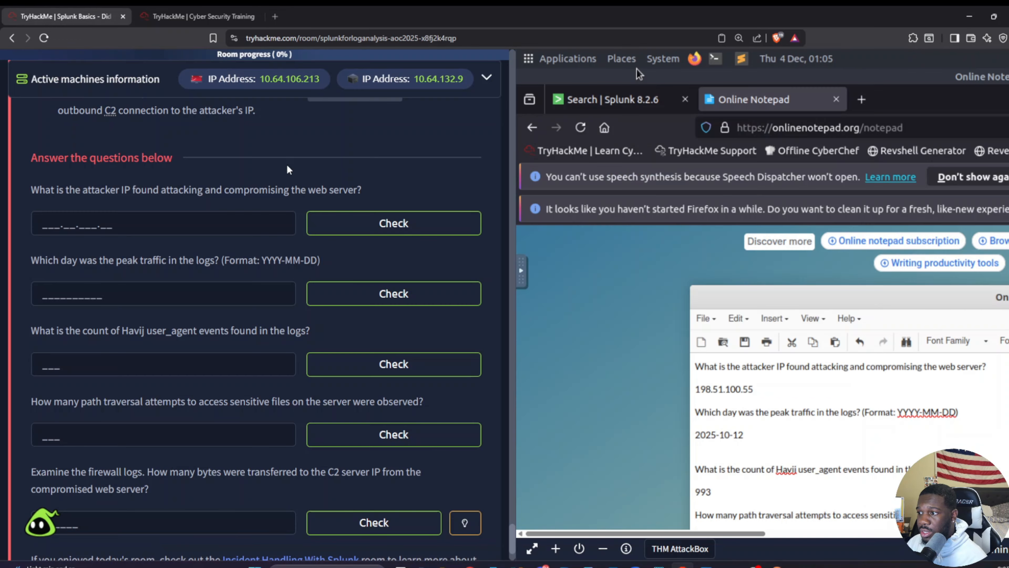
click(603, 549)
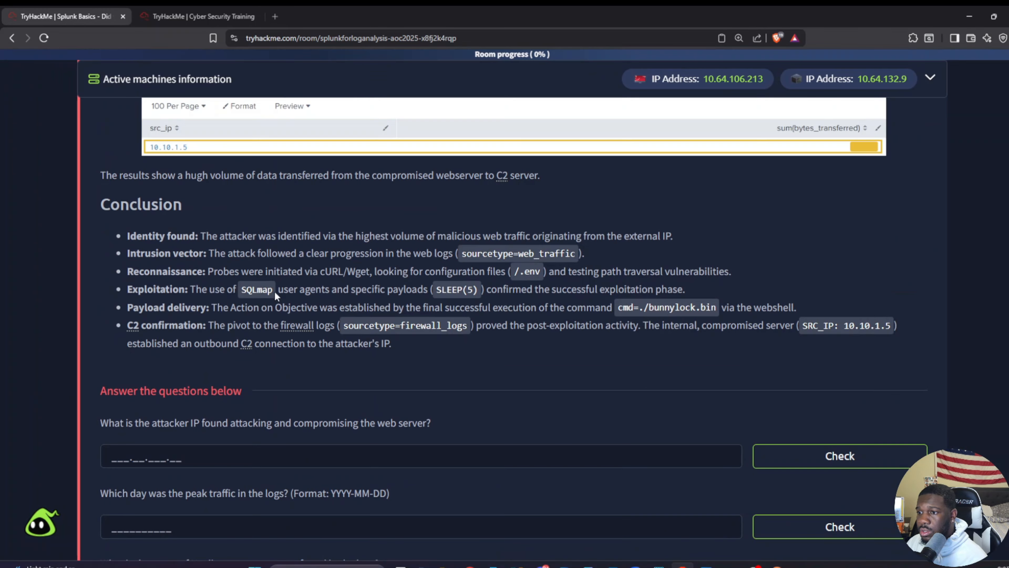
click(199, 16)
drag(180, 389, 265, 388)
click(90, 16)
text(198.51.100.55)
Step: Answer the peak traffic day question with 2025-10-12 and the Havij user_agent count question with 993, using the Online Notepad notes
click(199, 16)
drag(180, 435, 228, 435)
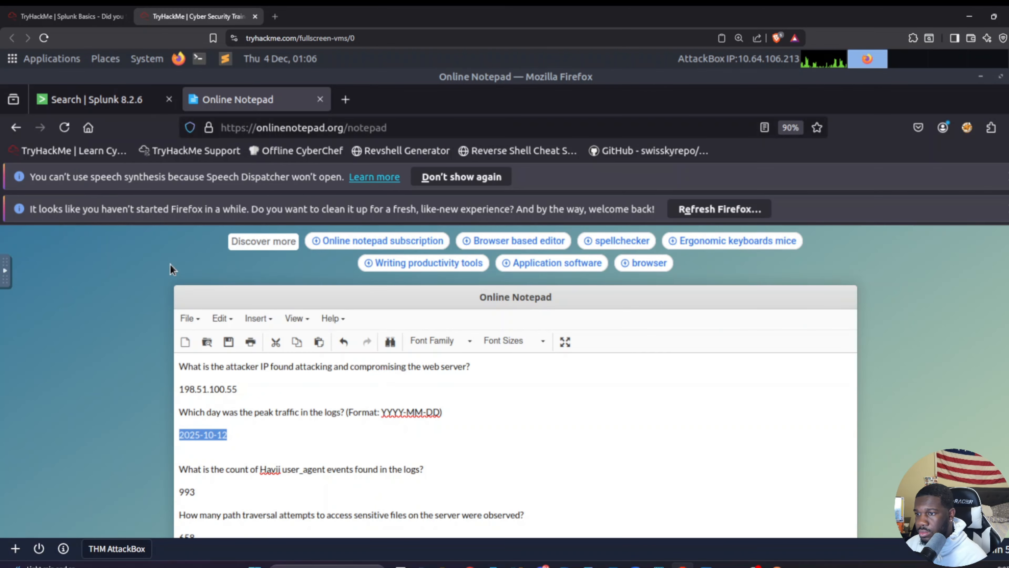
click(90, 16)
text(2025-10-12)
click(199, 17)
click(98, 12)
text(993)
Step: Copy 658 from Online Notepad as the answer to the room's path traversal attempts question
click(199, 17)
drag(197, 392, 179, 393)
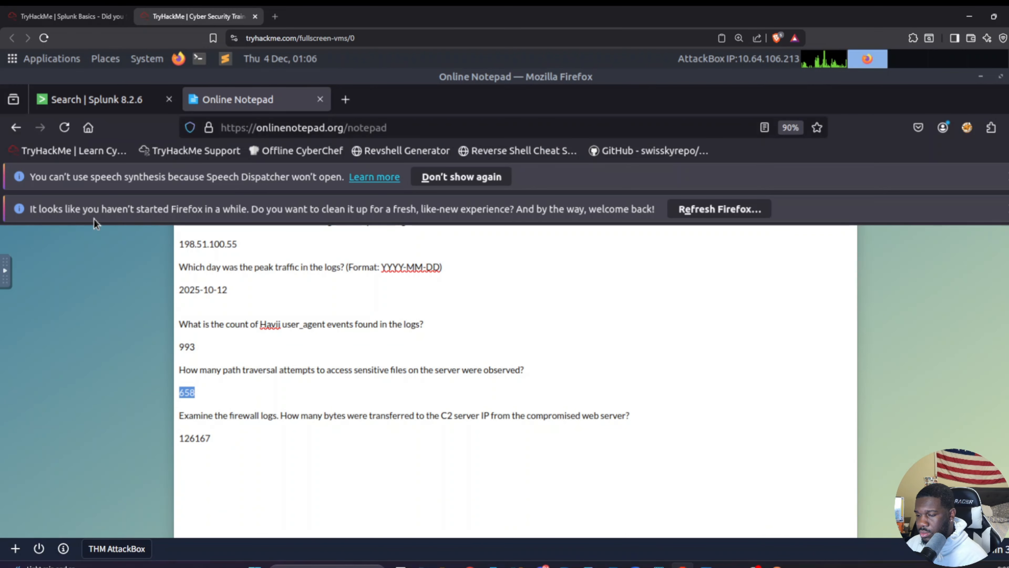
click(90, 17)
text(658)
Step: Submit 126167 as the answer to the firewall bytes question and complete the closing question that needs no answer
click(199, 16)
click(90, 16)
click(185, 413)
key(ctrl+v)
click(820, 415)
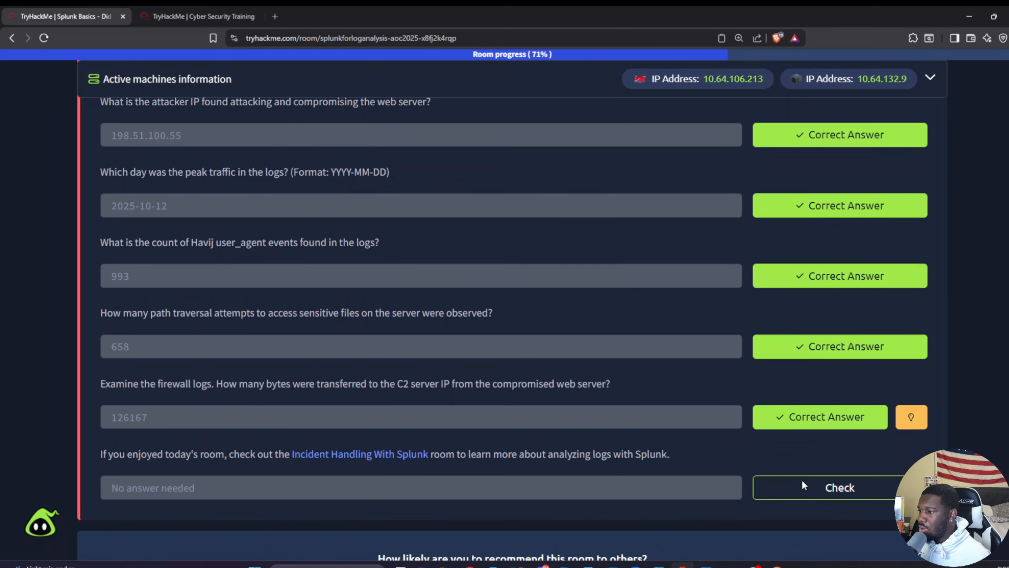
click(803, 483)
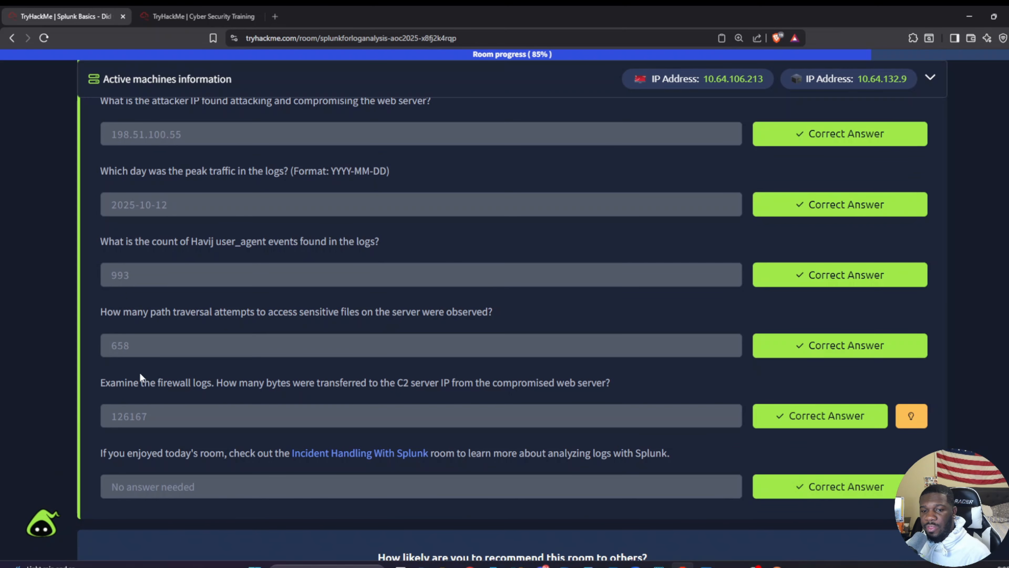
scroll(181, 370, down, 2)
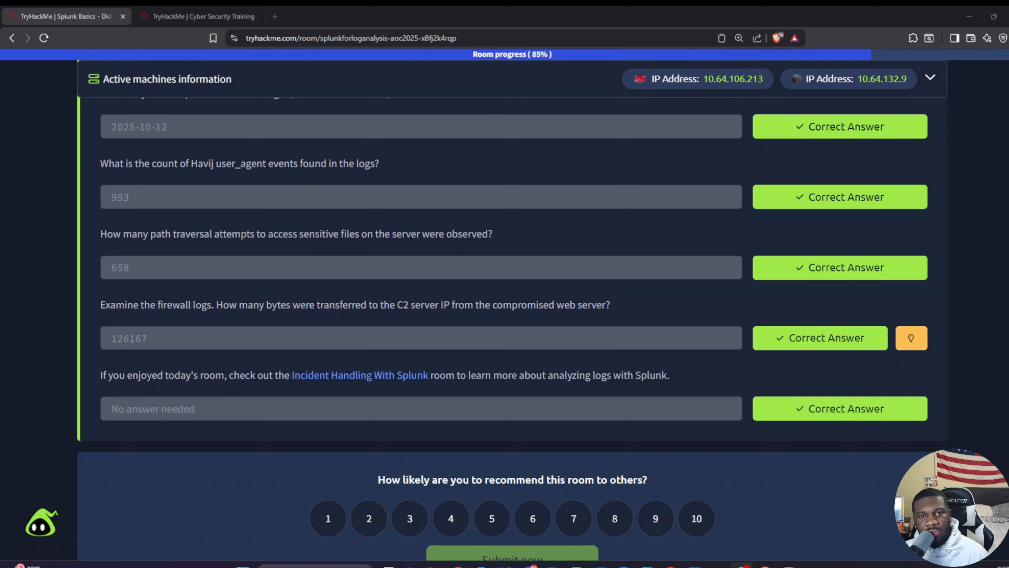